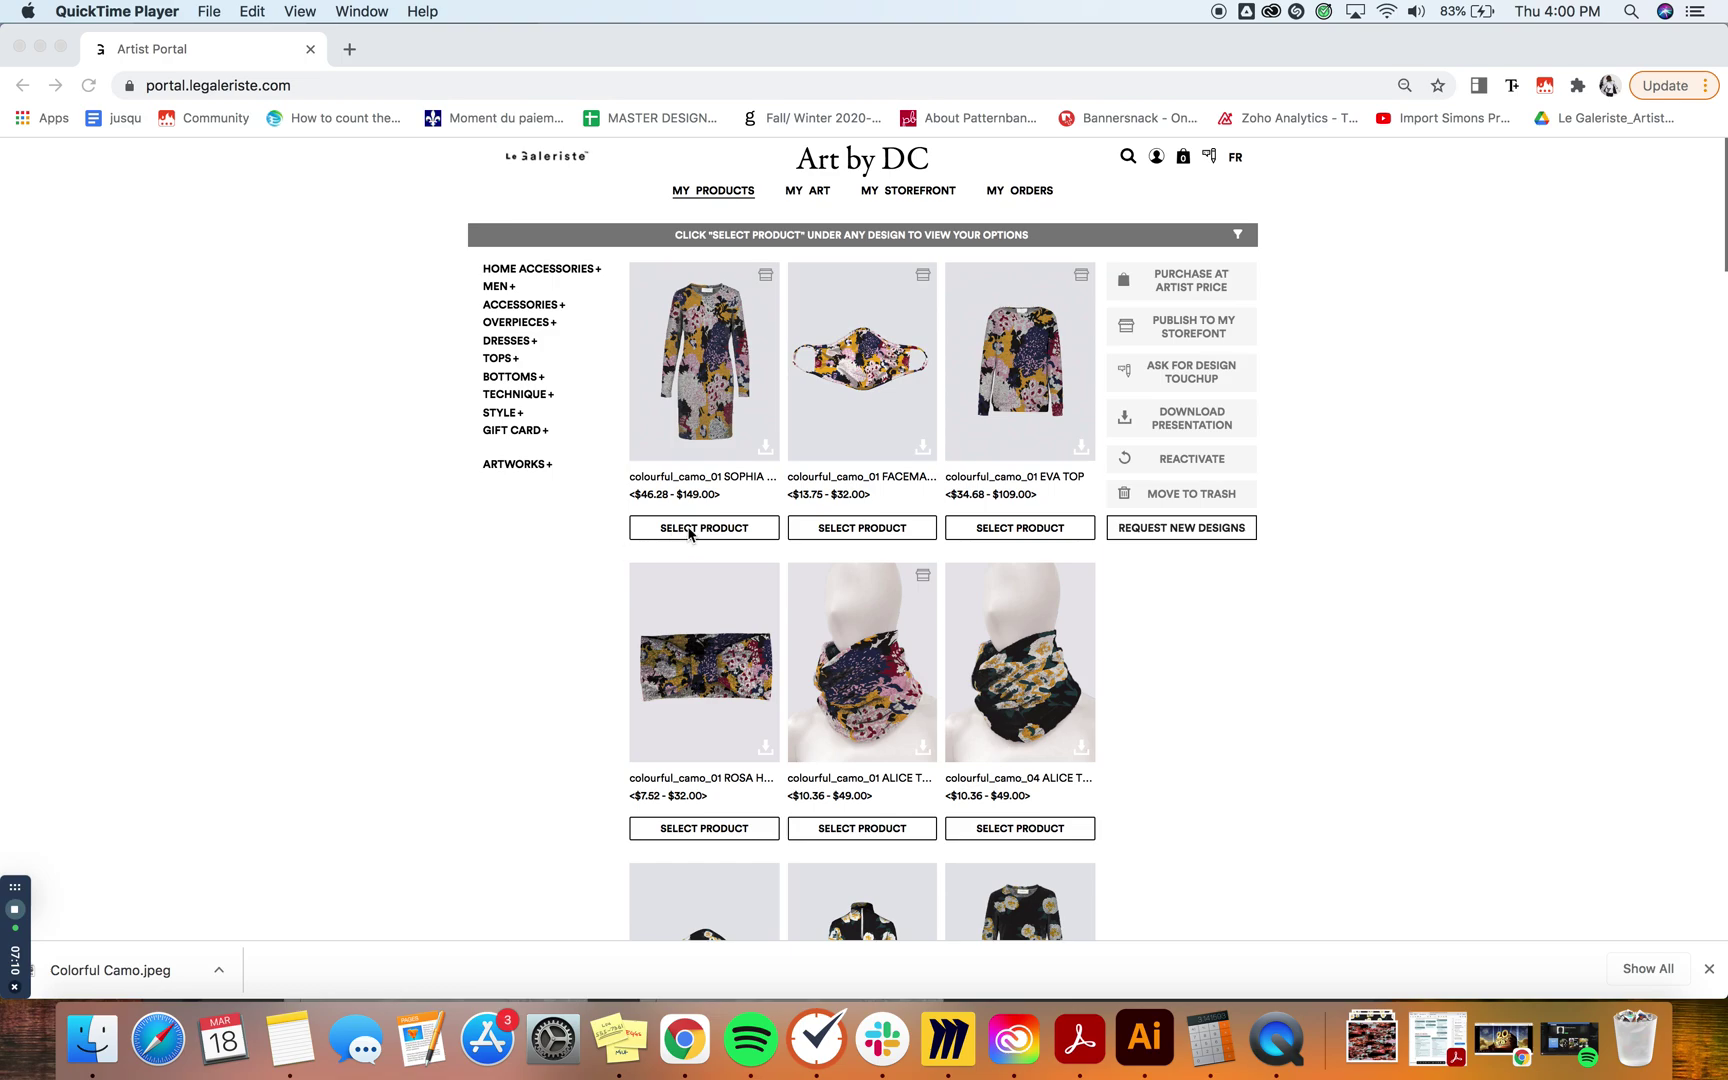
# Select the first six colourful_camo products in the product list: Sophia dress, facemask, Eva top, Rosa headband and both Alice tube scarves.
pyautogui.click(574, 580)
pyautogui.click(704, 528)
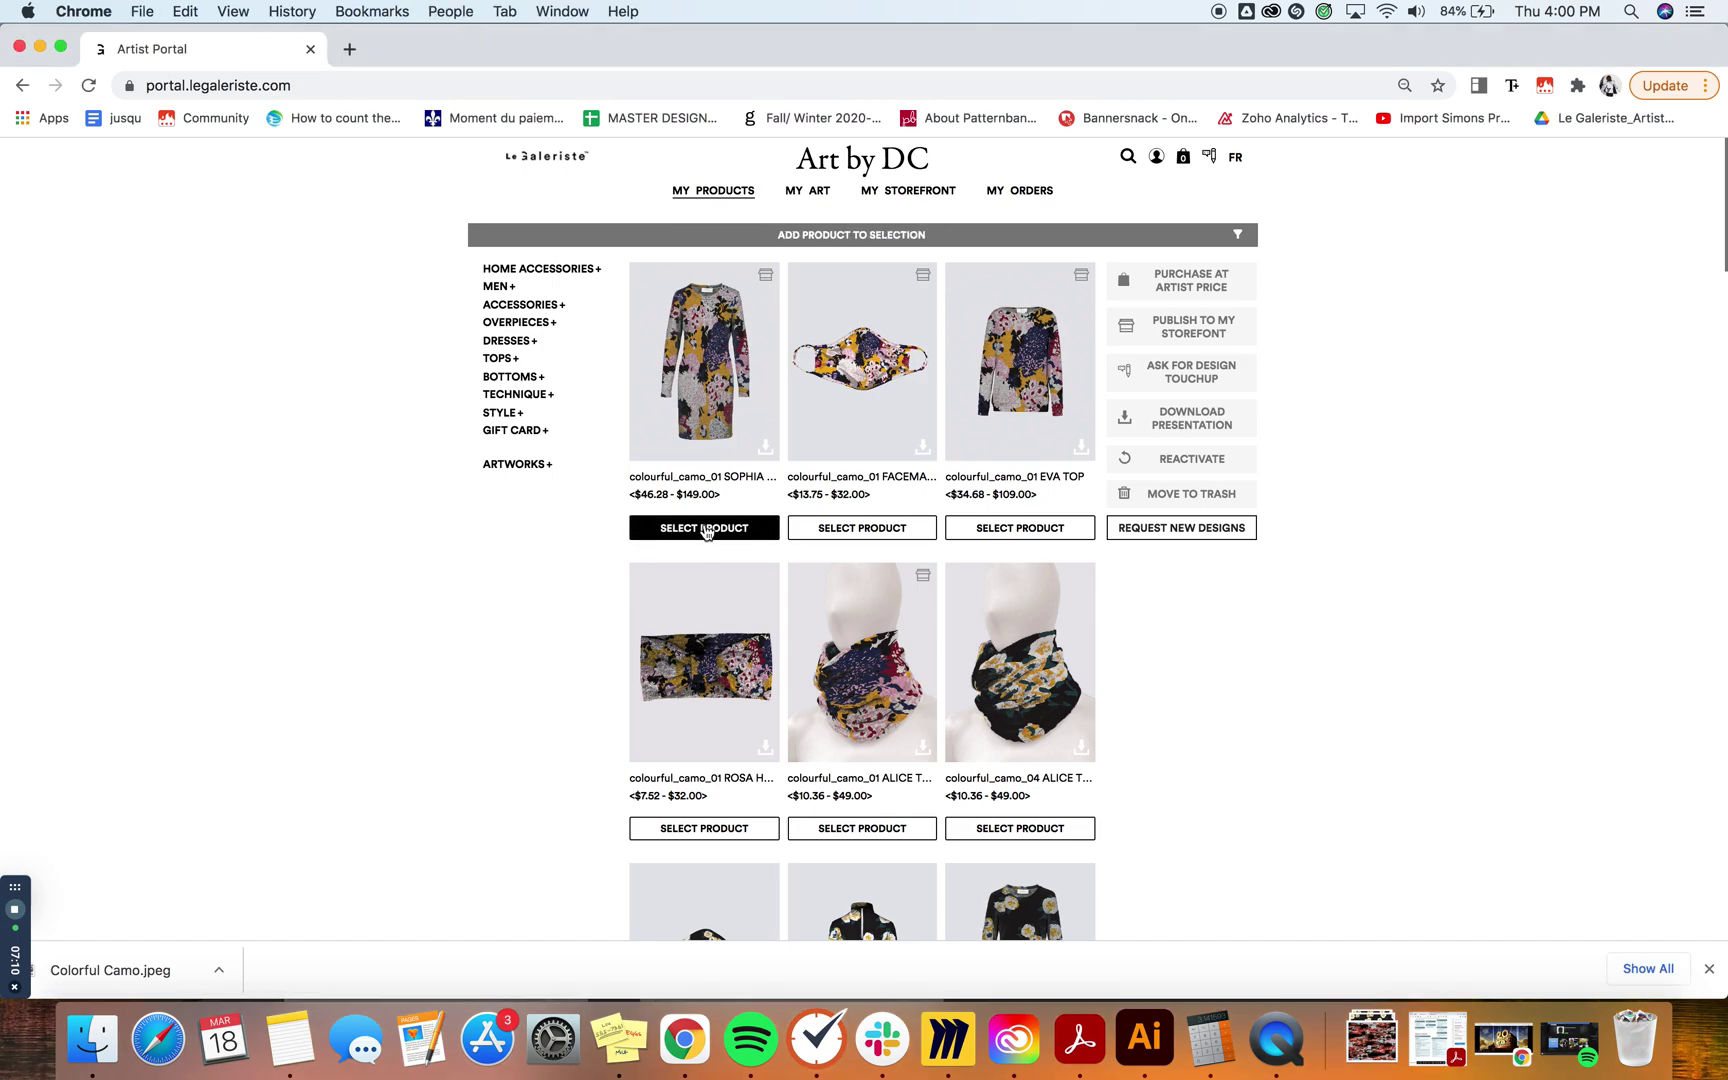
pyautogui.click(862, 528)
pyautogui.click(1009, 530)
pyautogui.click(977, 836)
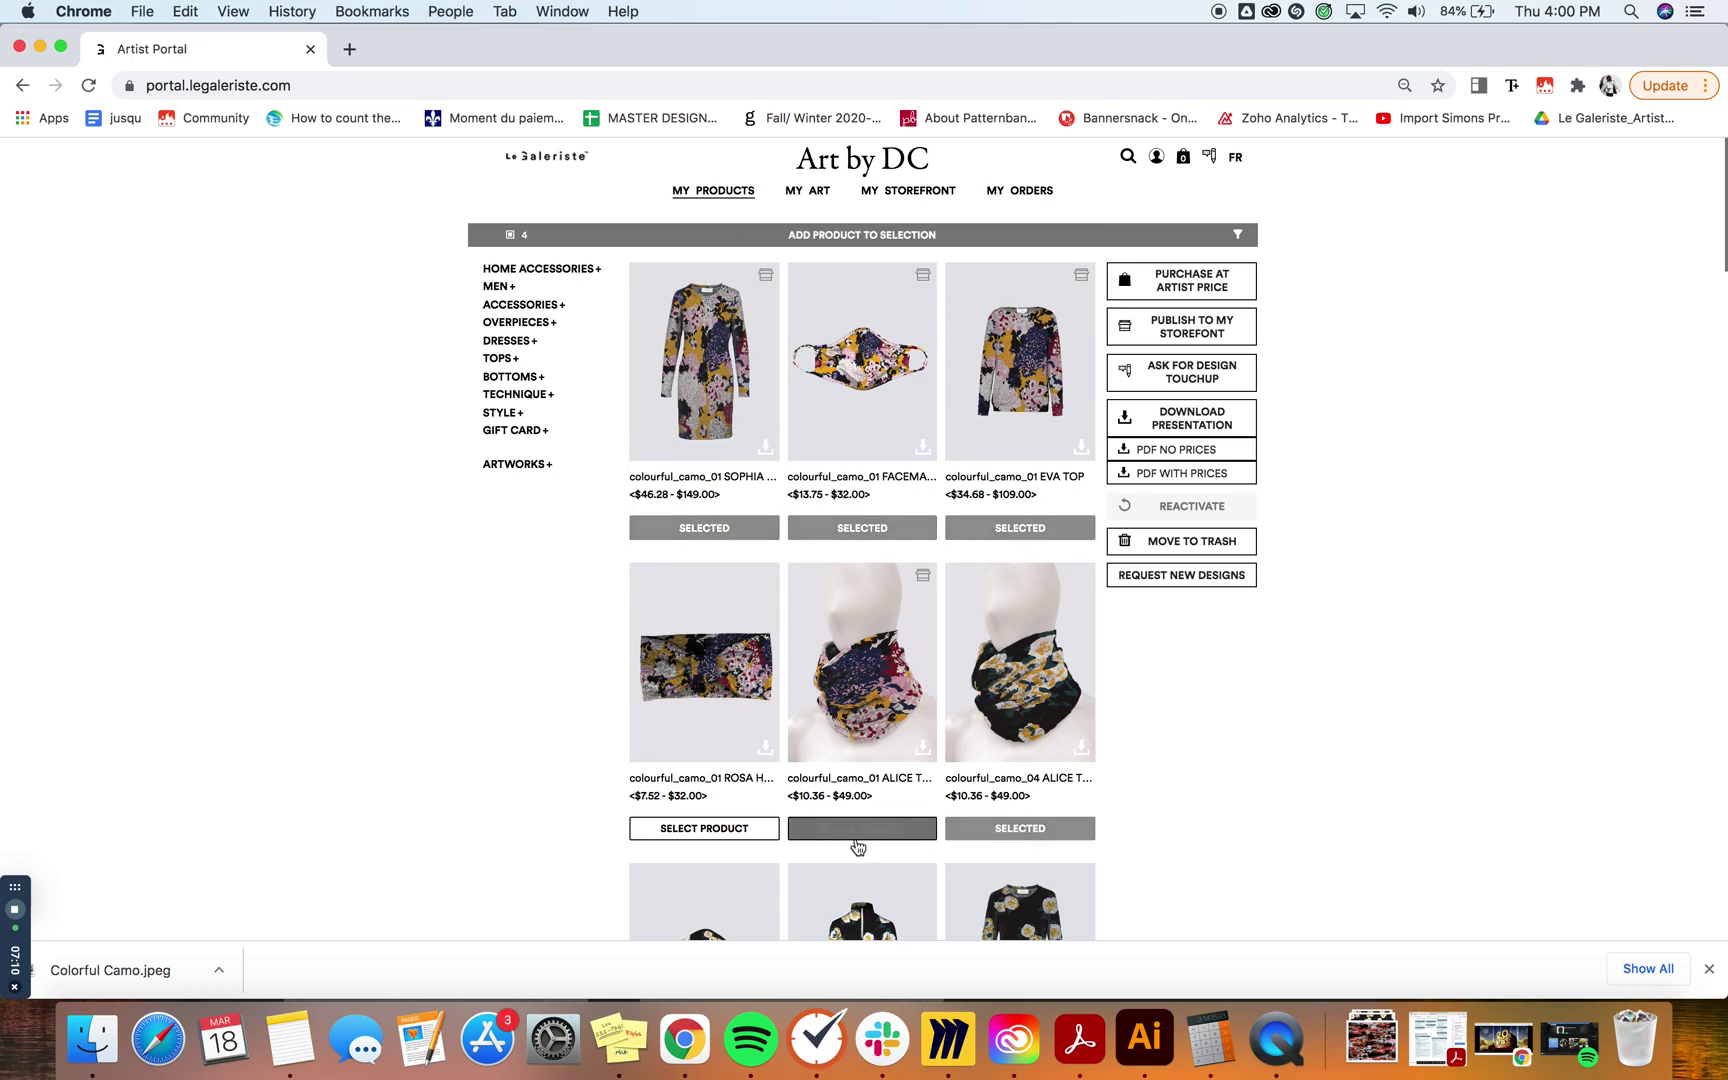
pyautogui.click(856, 832)
pyautogui.click(745, 832)
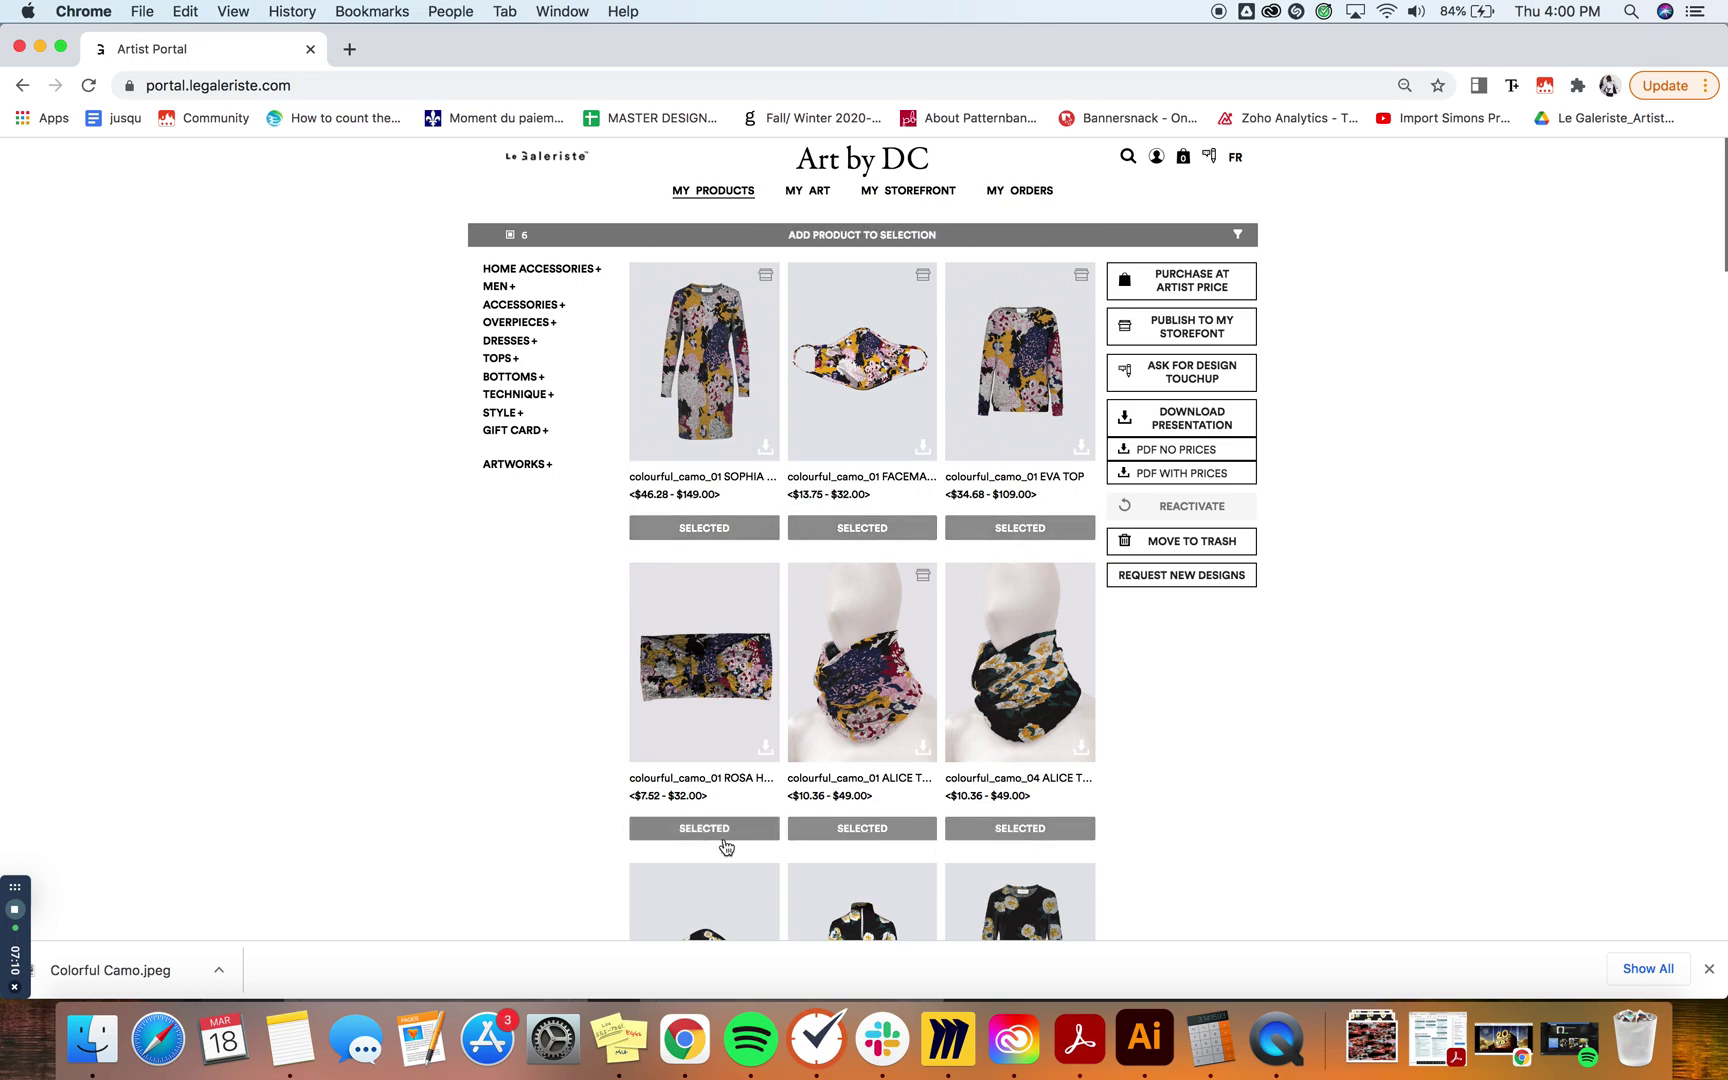
# Export the selected products as a presentation PDF without prices, saved as Artist Portal in the Downloads folder.
pyautogui.click(1203, 450)
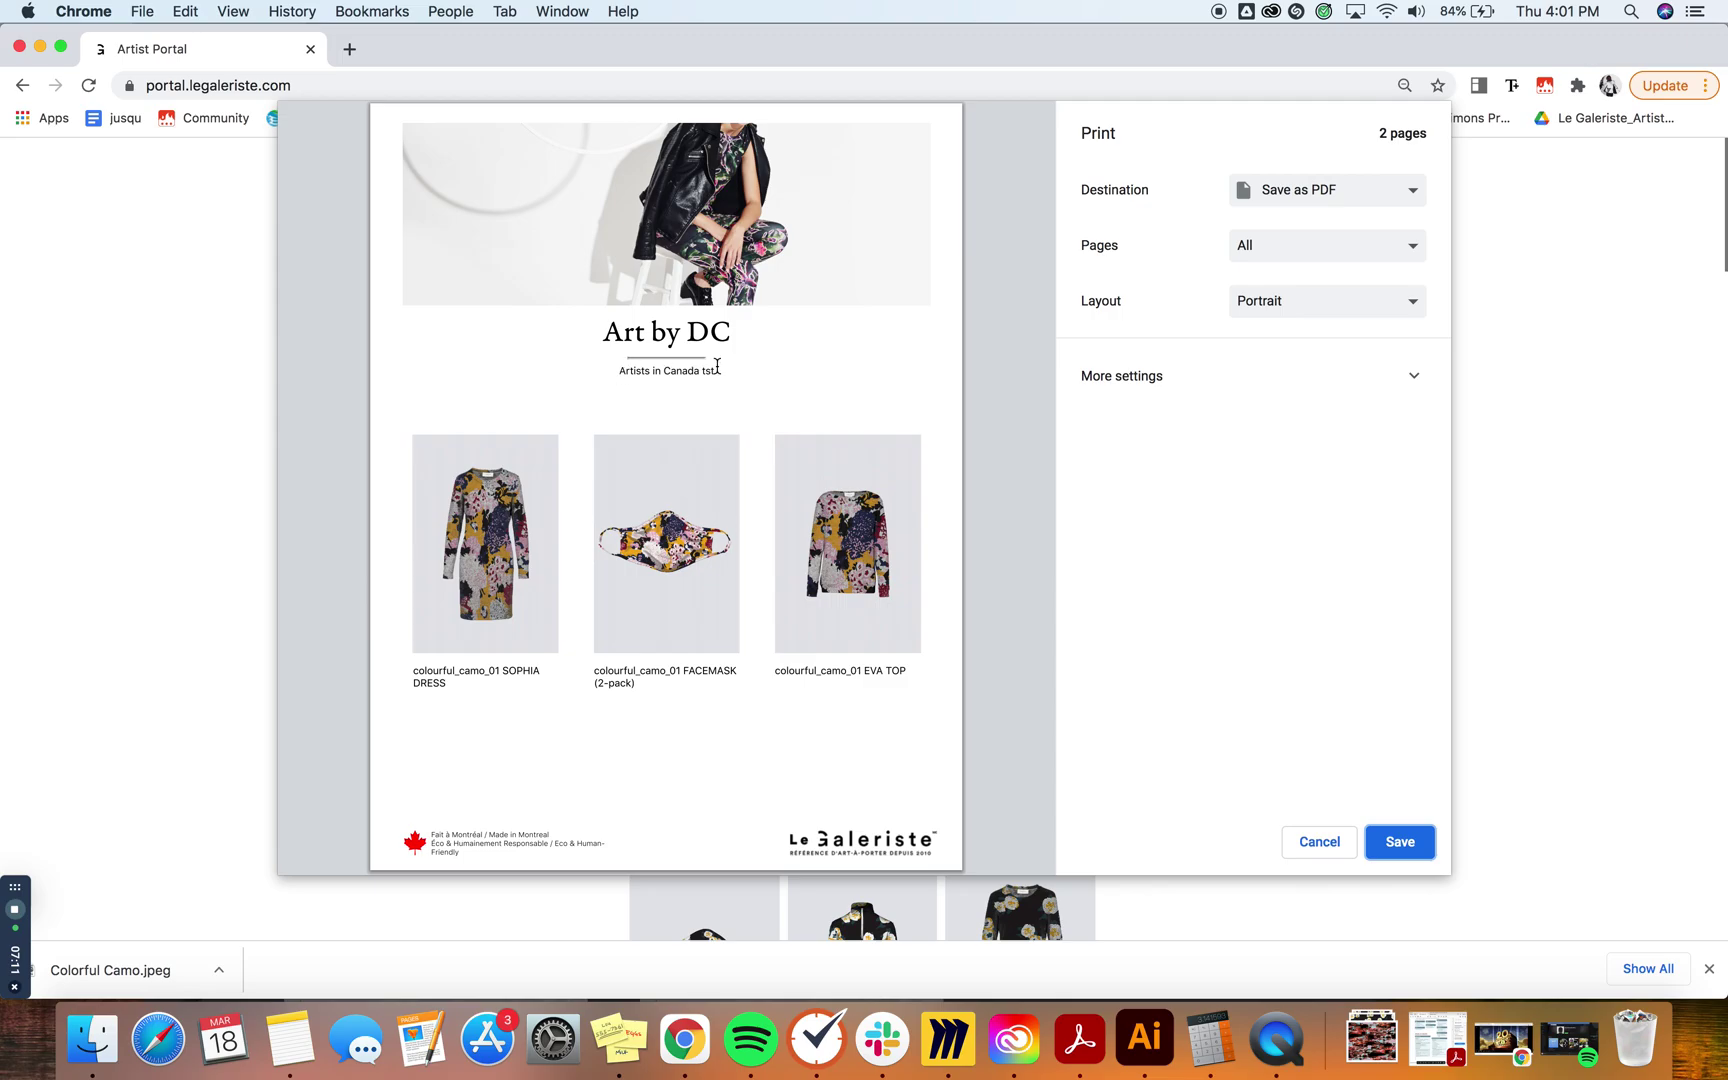
pyautogui.scroll(-1, 710, 616)
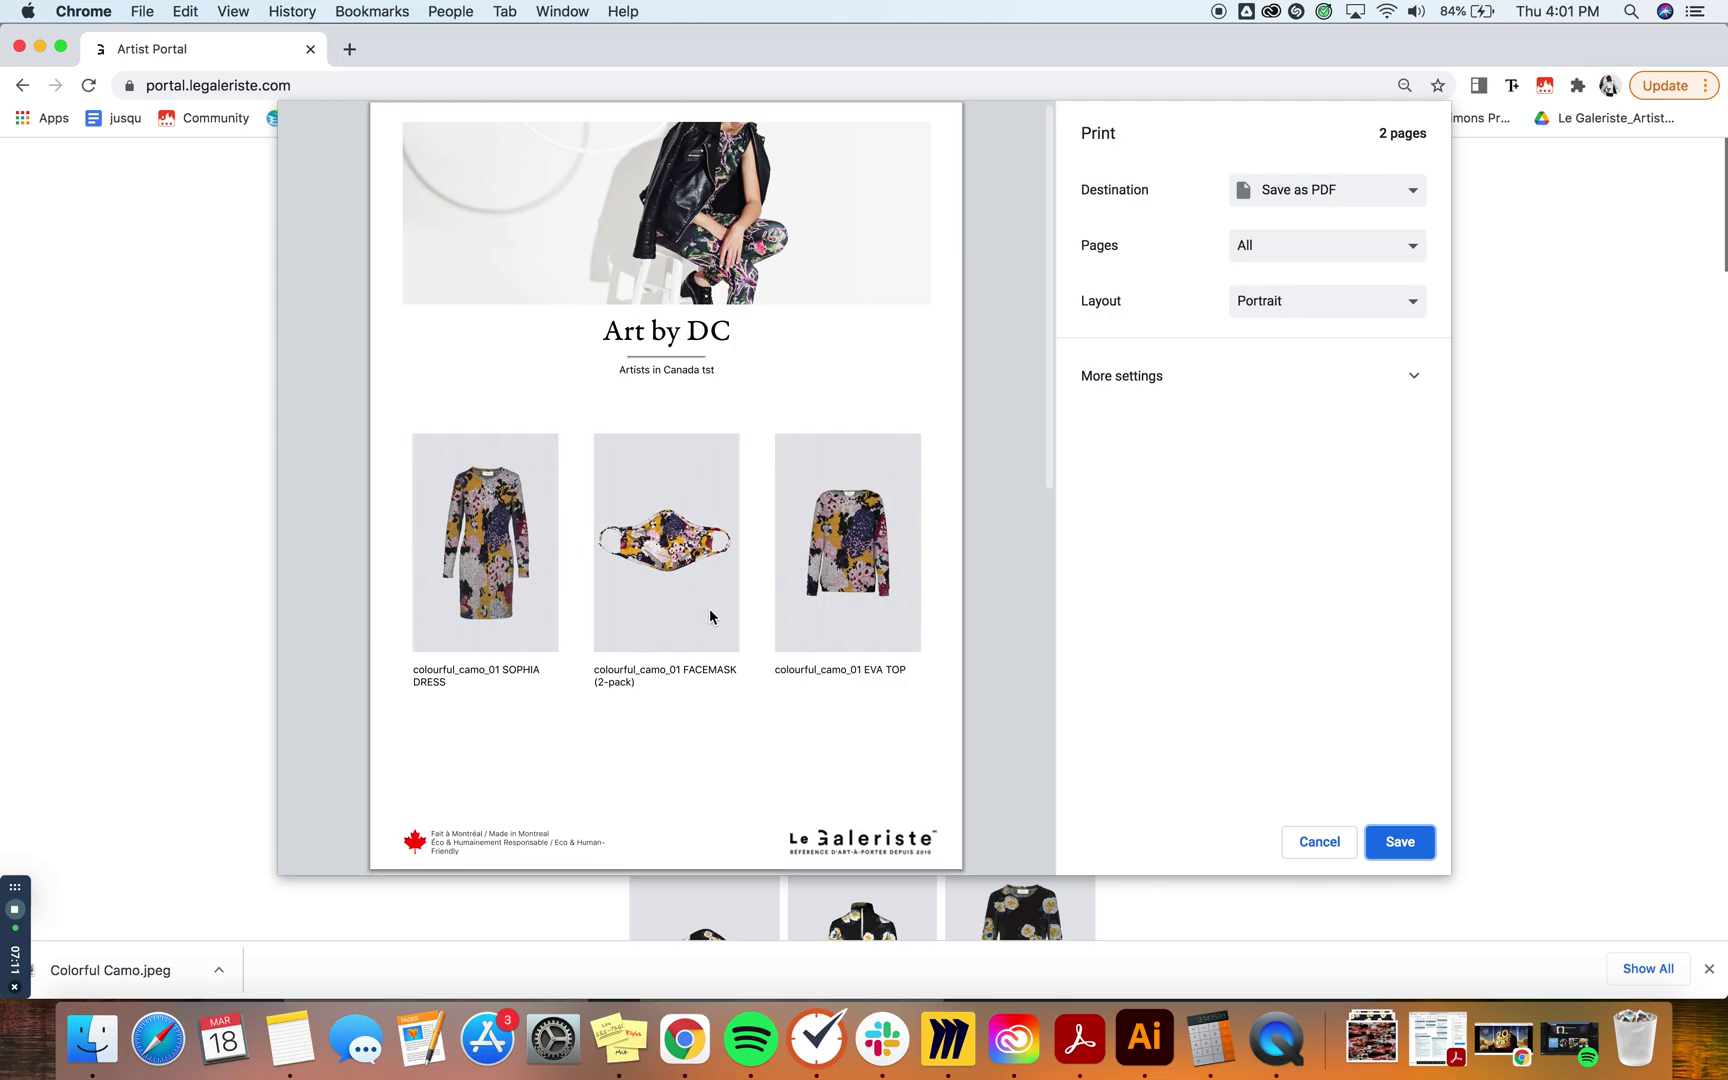
pyautogui.scroll(-10, 710, 616)
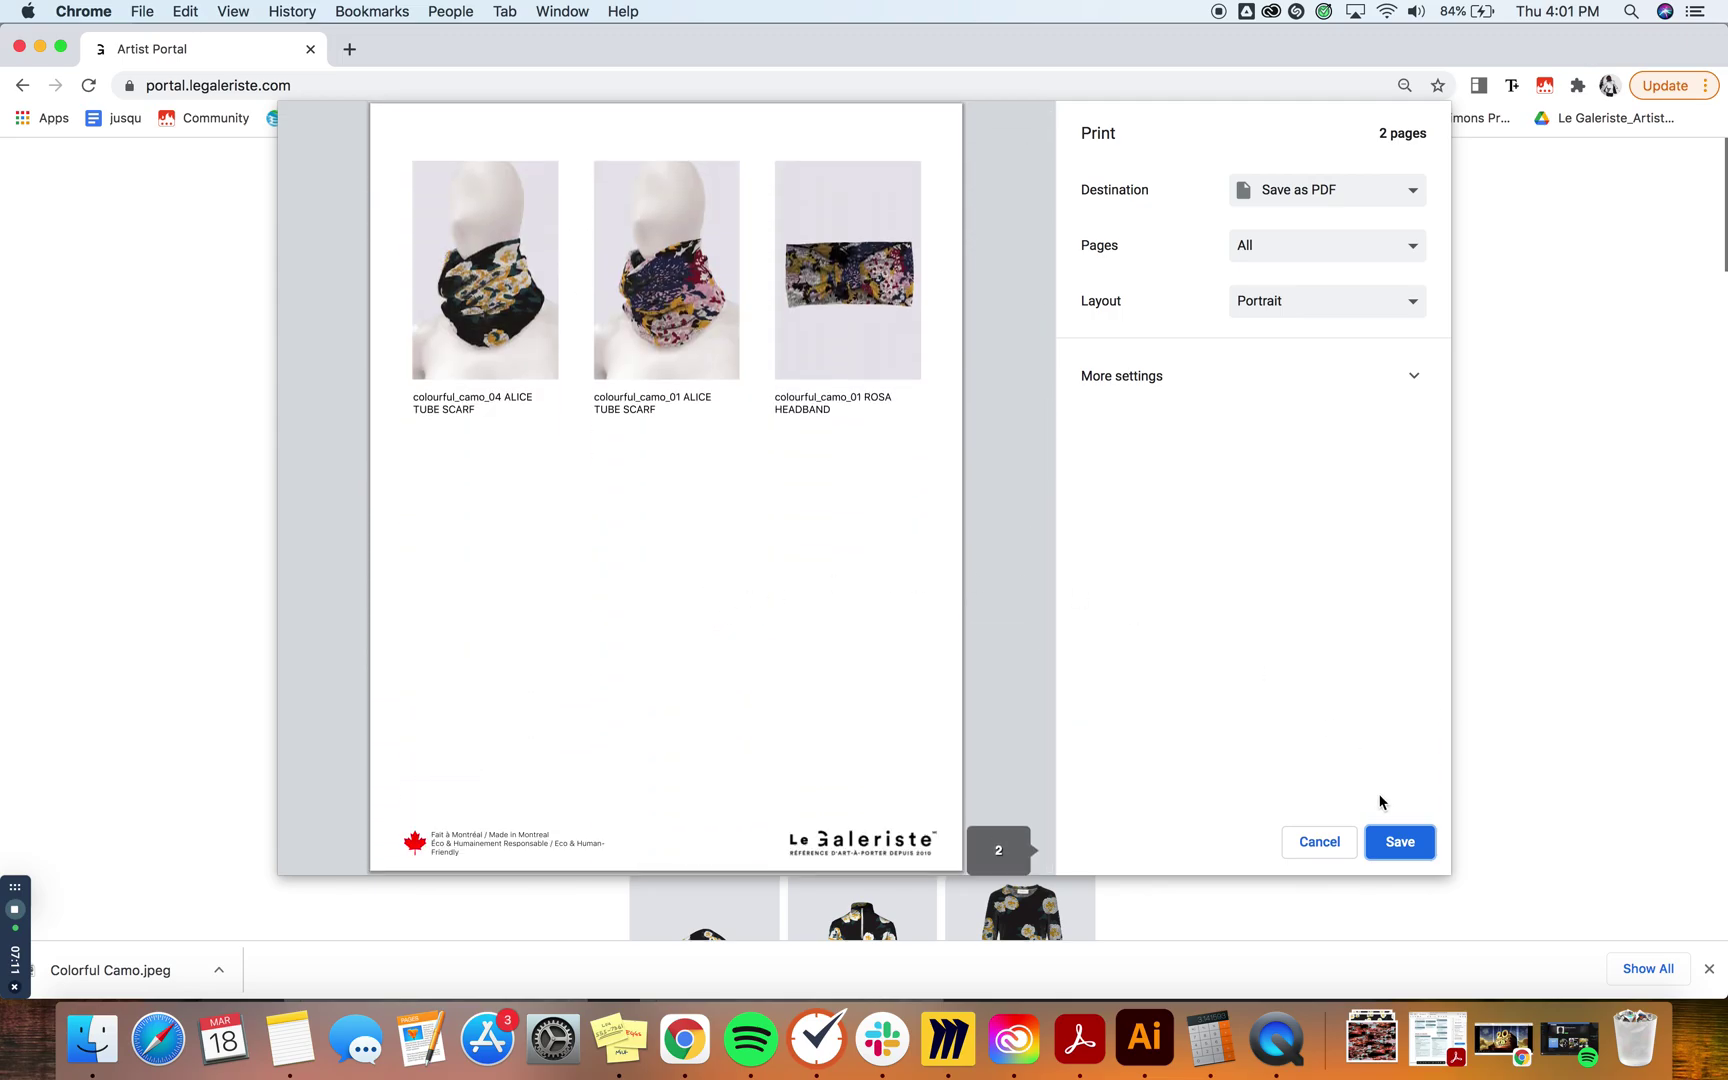
pyautogui.click(1397, 838)
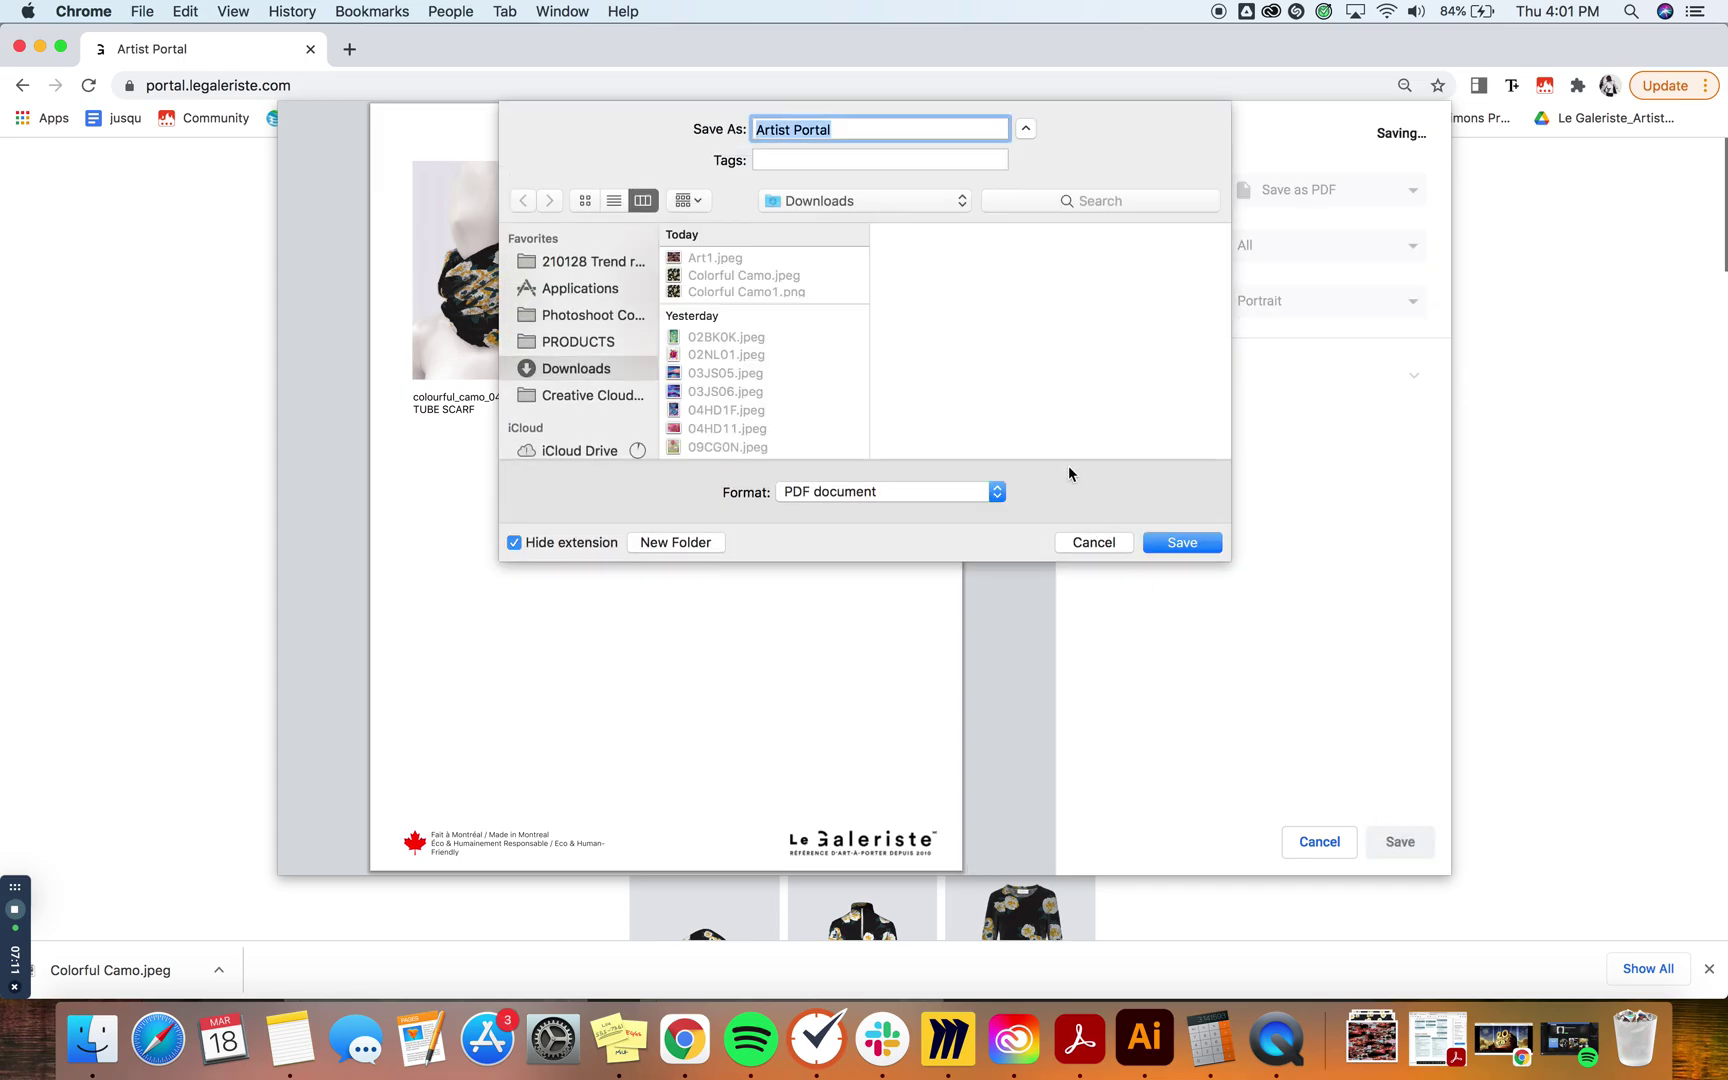
pyautogui.click(1183, 543)
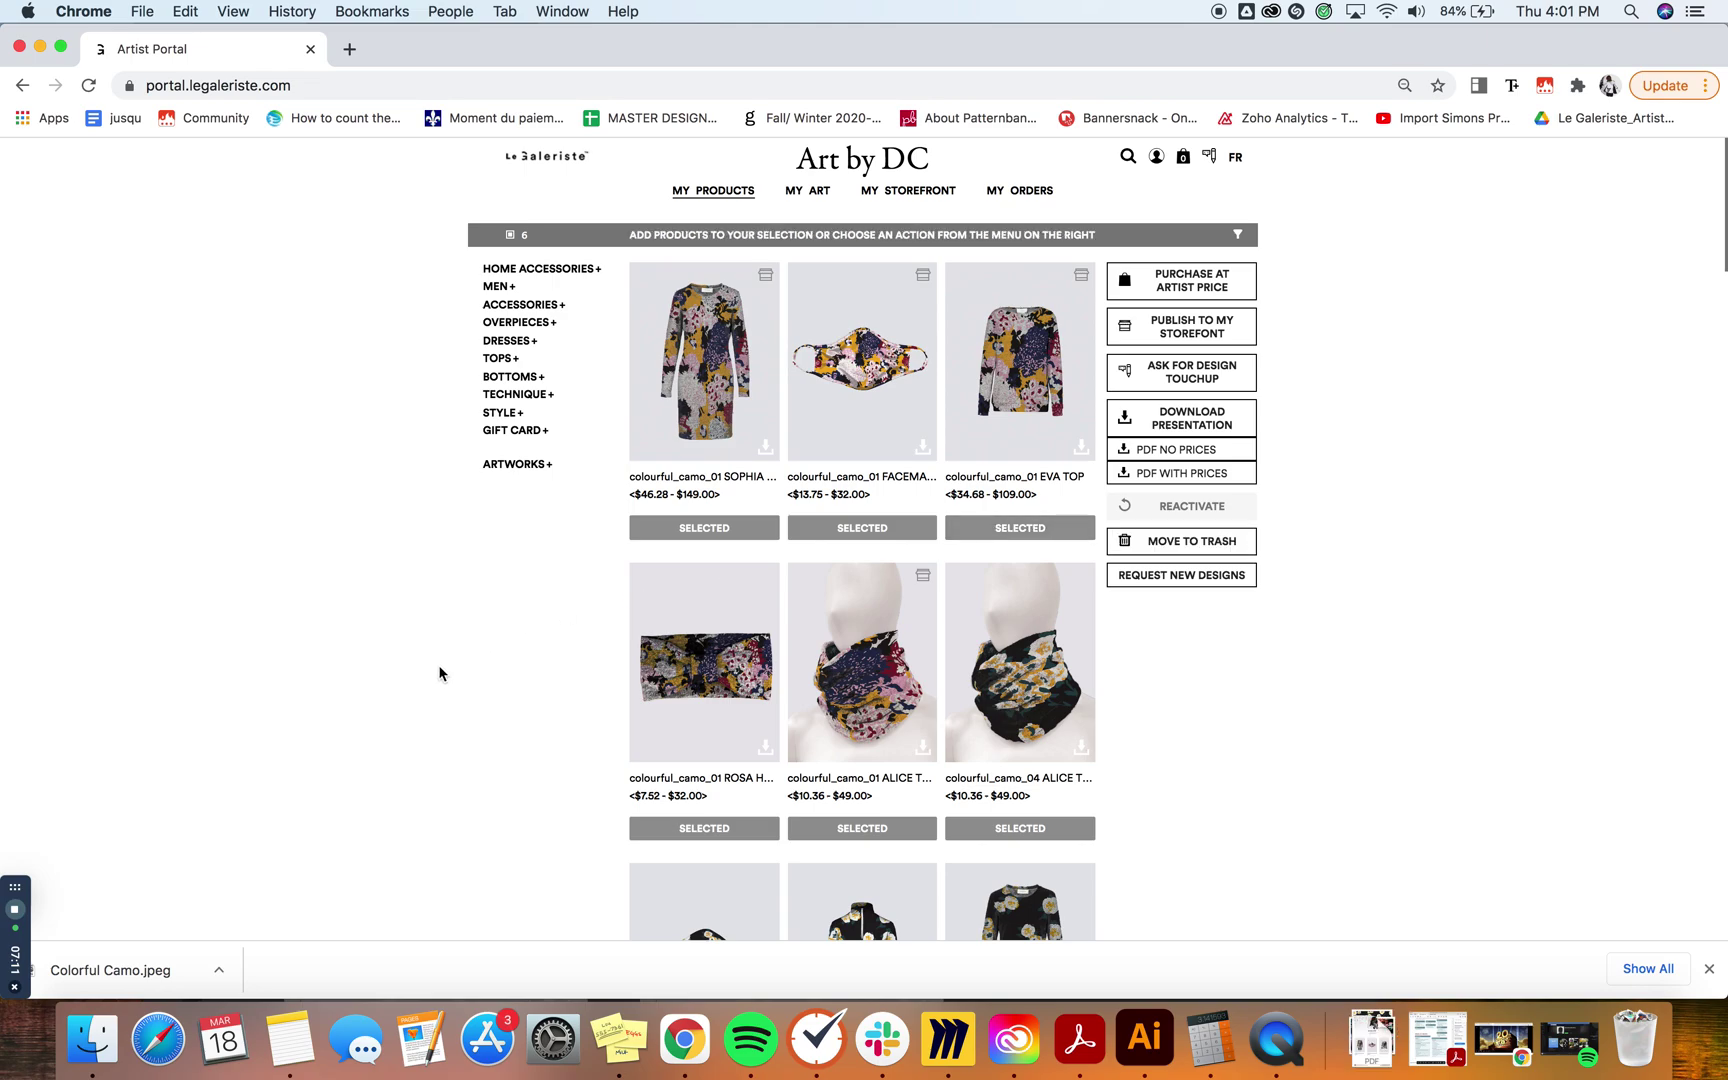
# Filter the products by the Landcapes artwork and add the first six, from the Nikki duster cardigan to the Alice tube scarf, to the selection.
pyautogui.scroll(-1, 1479, 567)
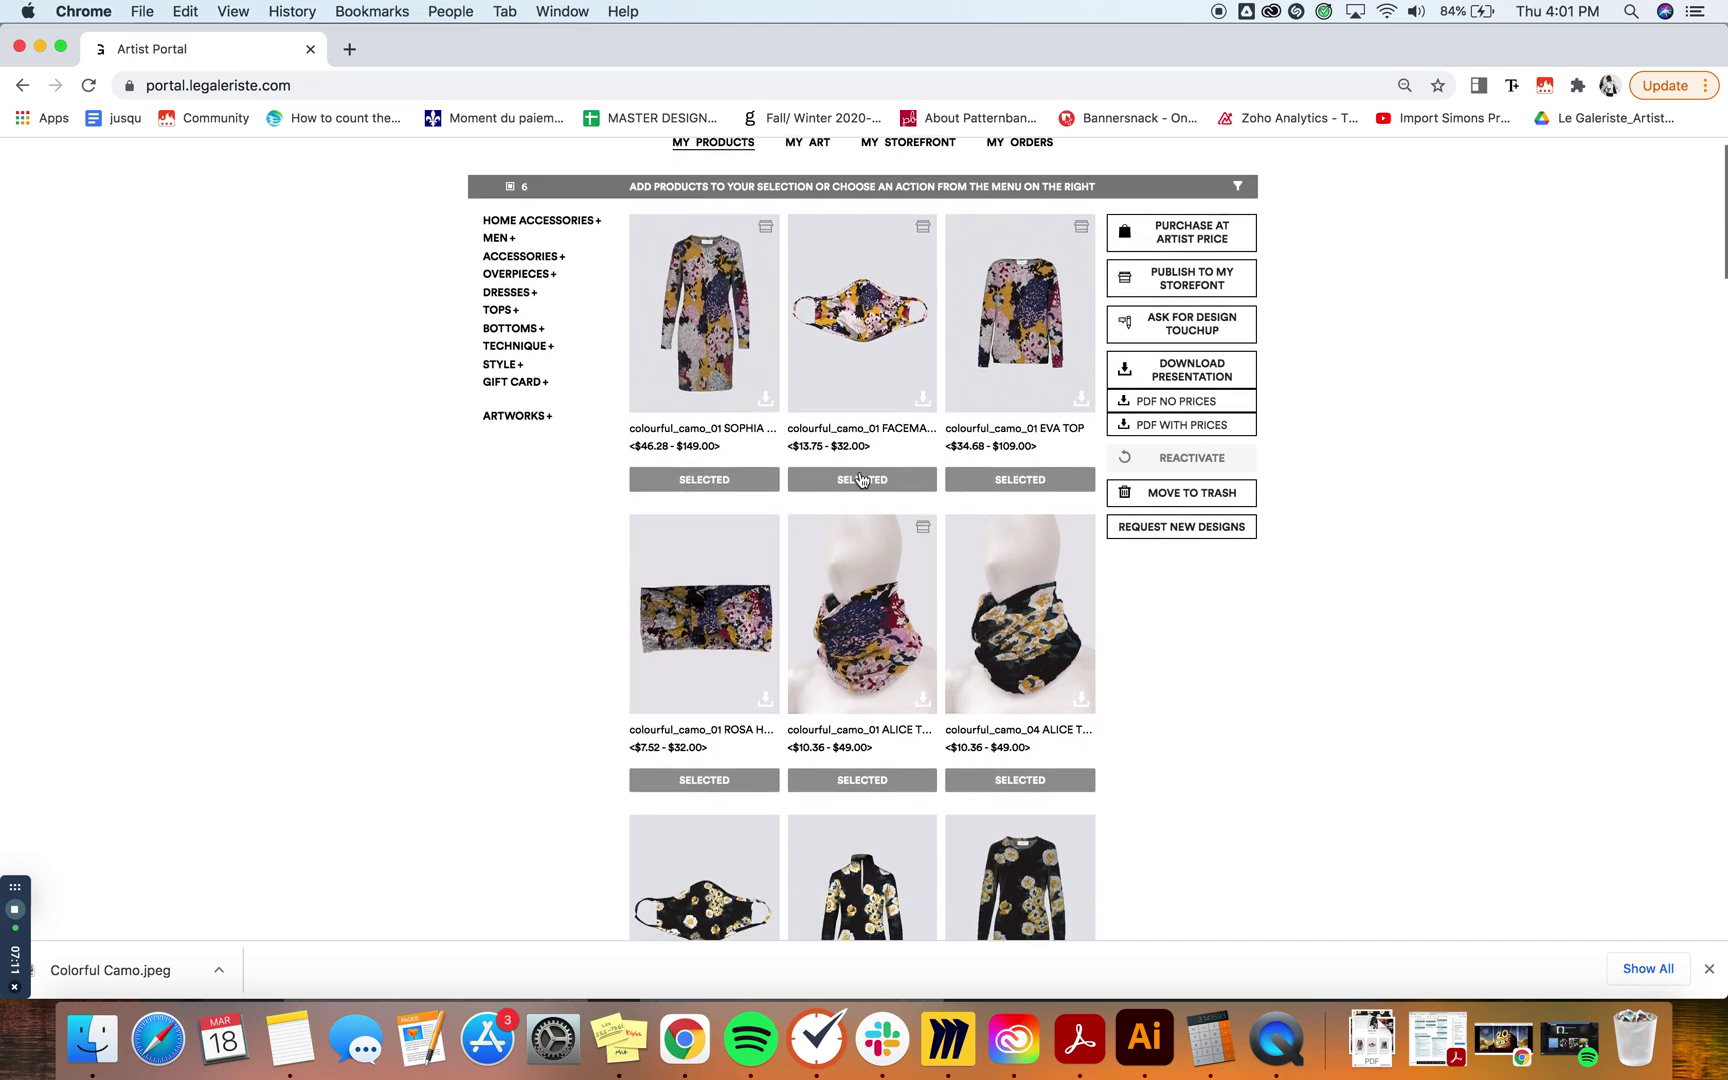
pyautogui.click(502, 418)
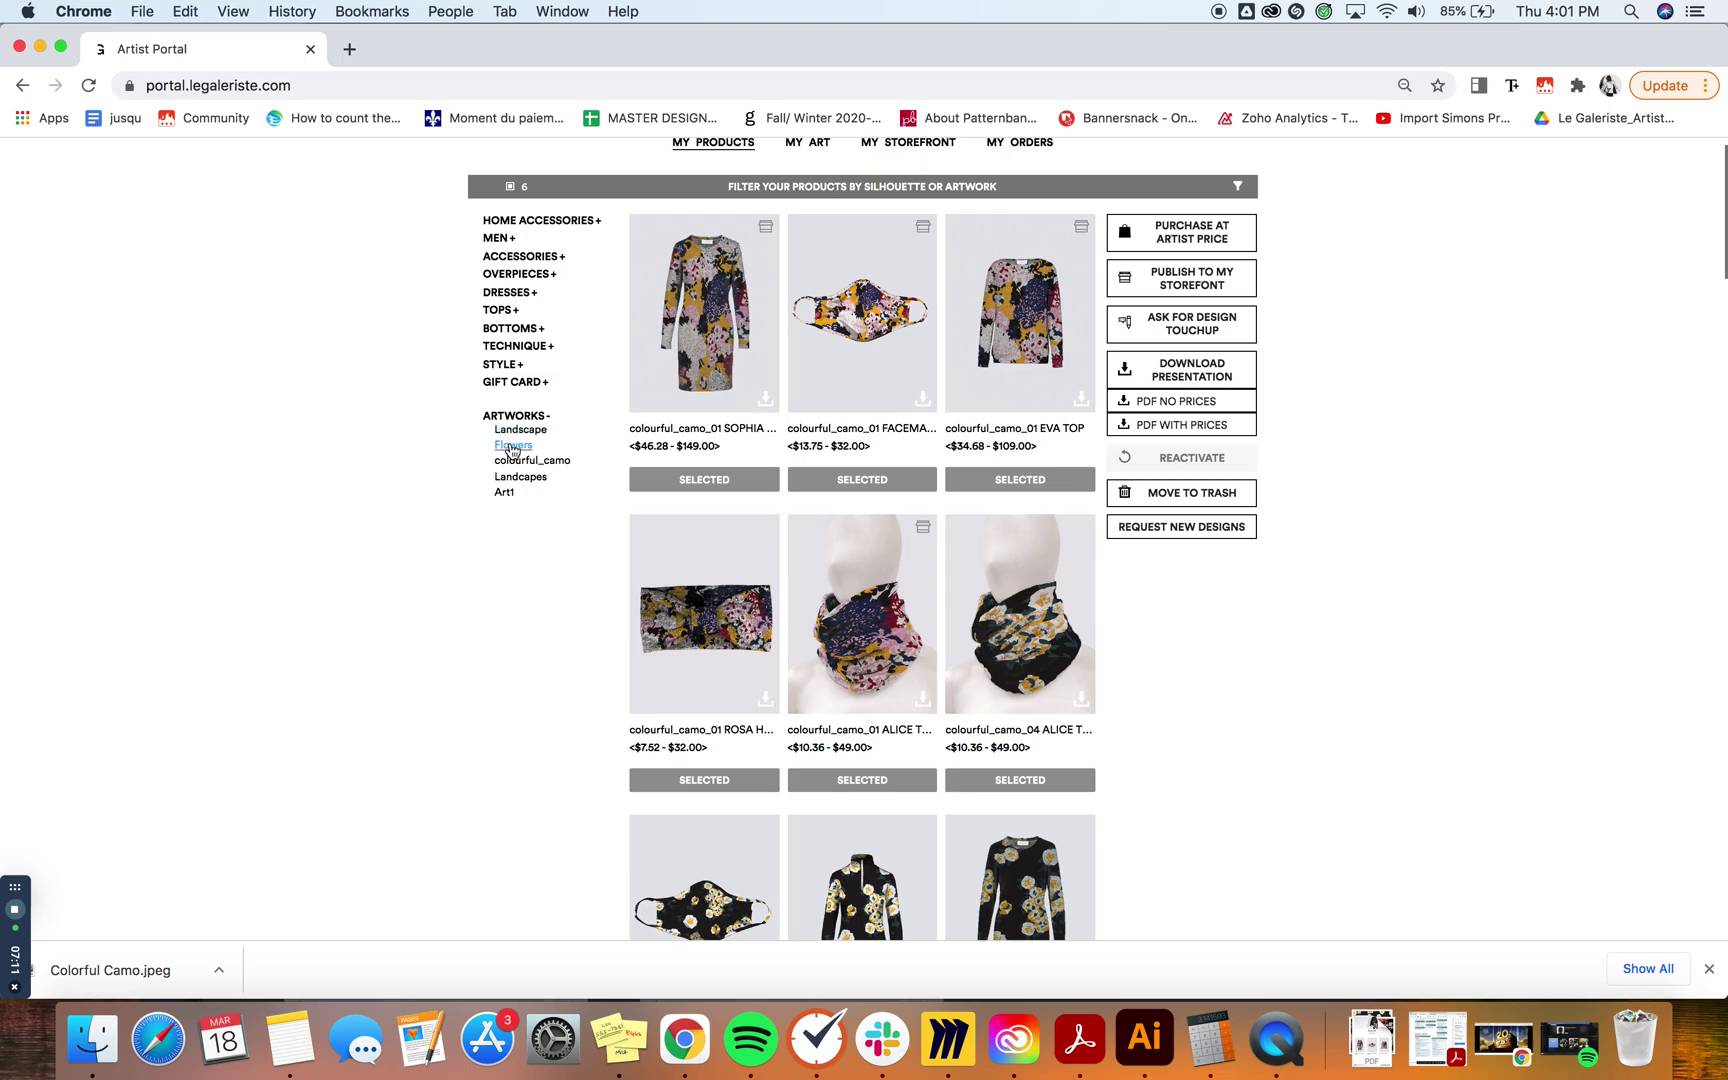
pyautogui.click(506, 476)
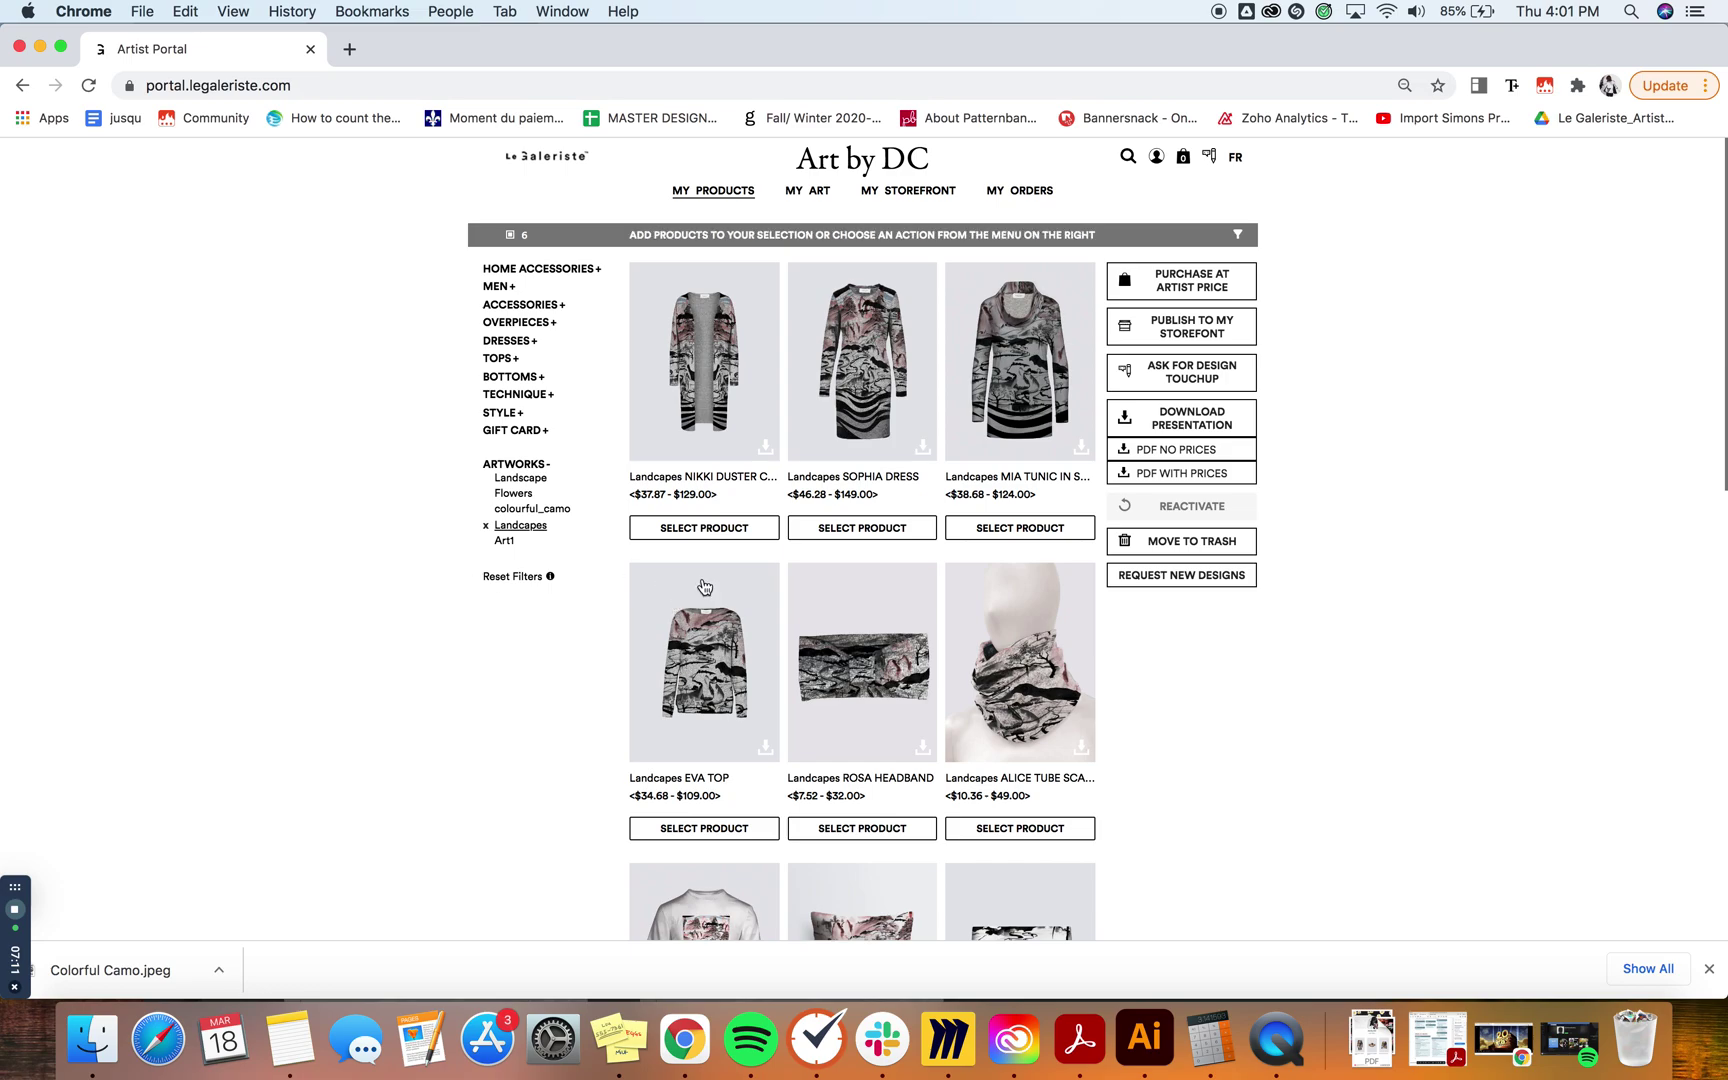
pyautogui.click(714, 529)
pyautogui.click(837, 530)
pyautogui.click(976, 530)
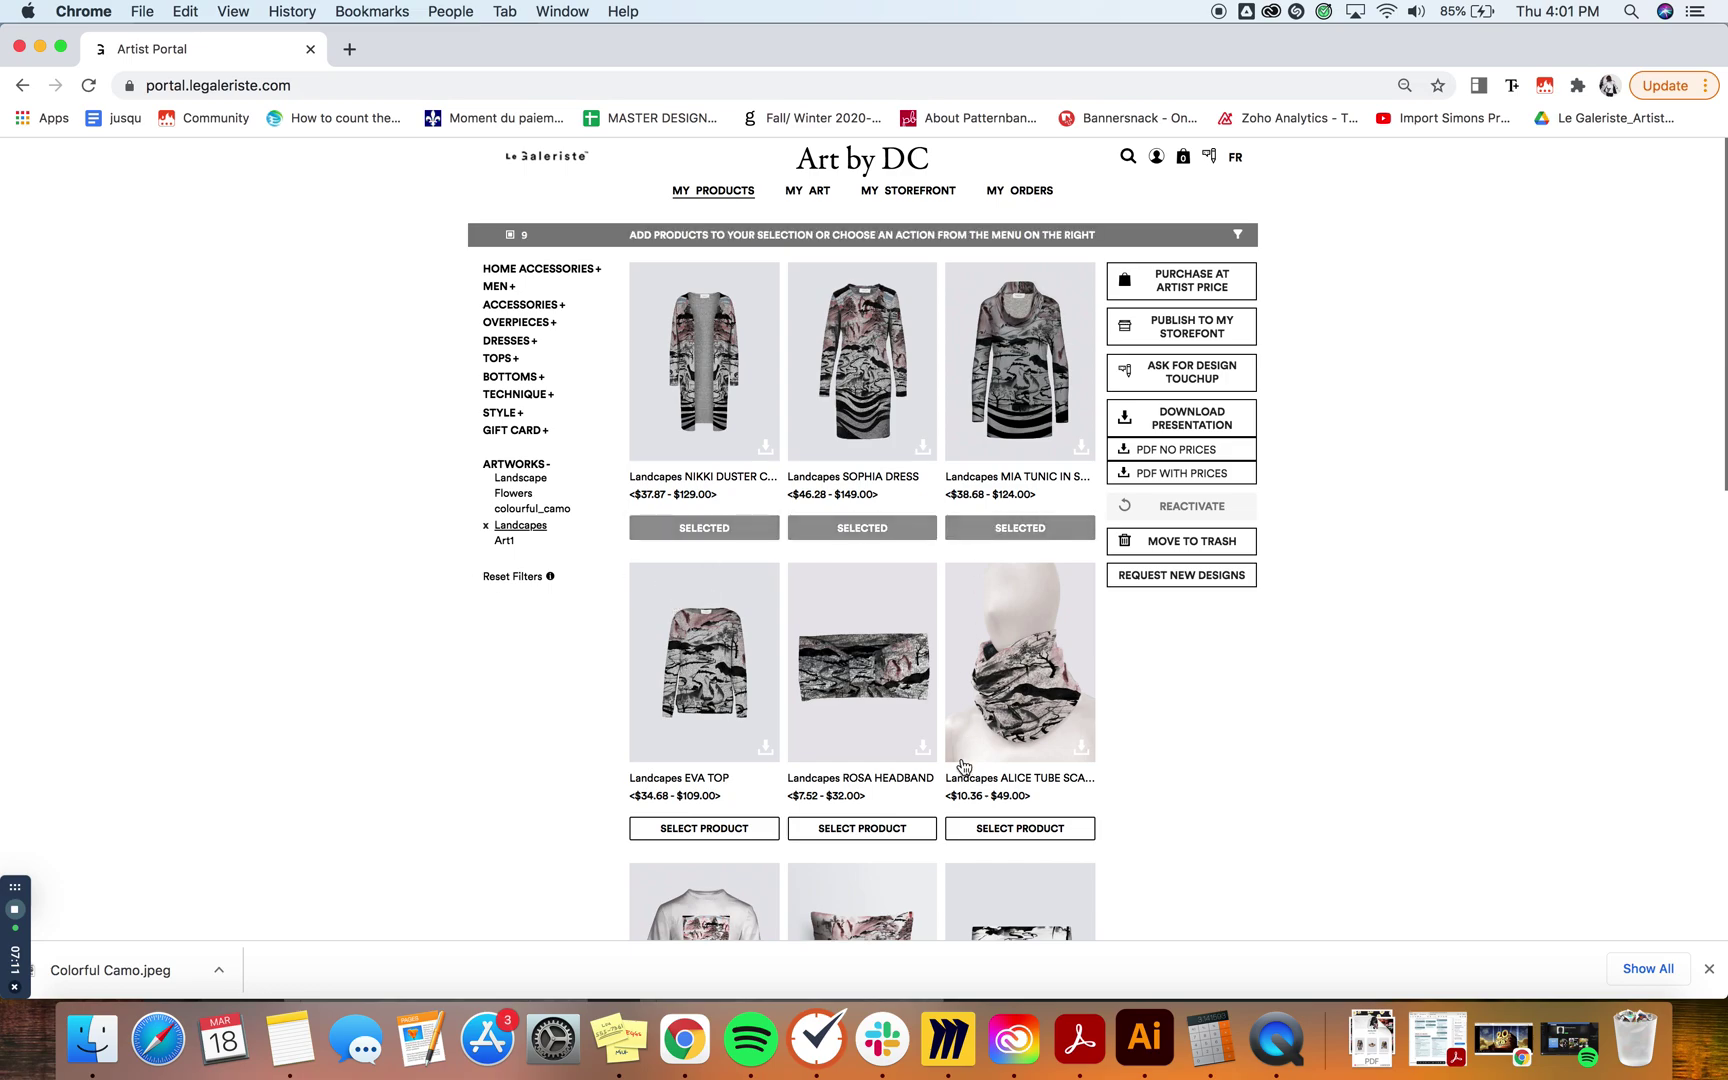
pyautogui.click(990, 828)
pyautogui.click(866, 830)
pyautogui.click(710, 828)
# Add the Landcapes printed-front Salvador tee, Pablo pillow and Charles boxers to the selection.
pyautogui.scroll(-5, 704, 850)
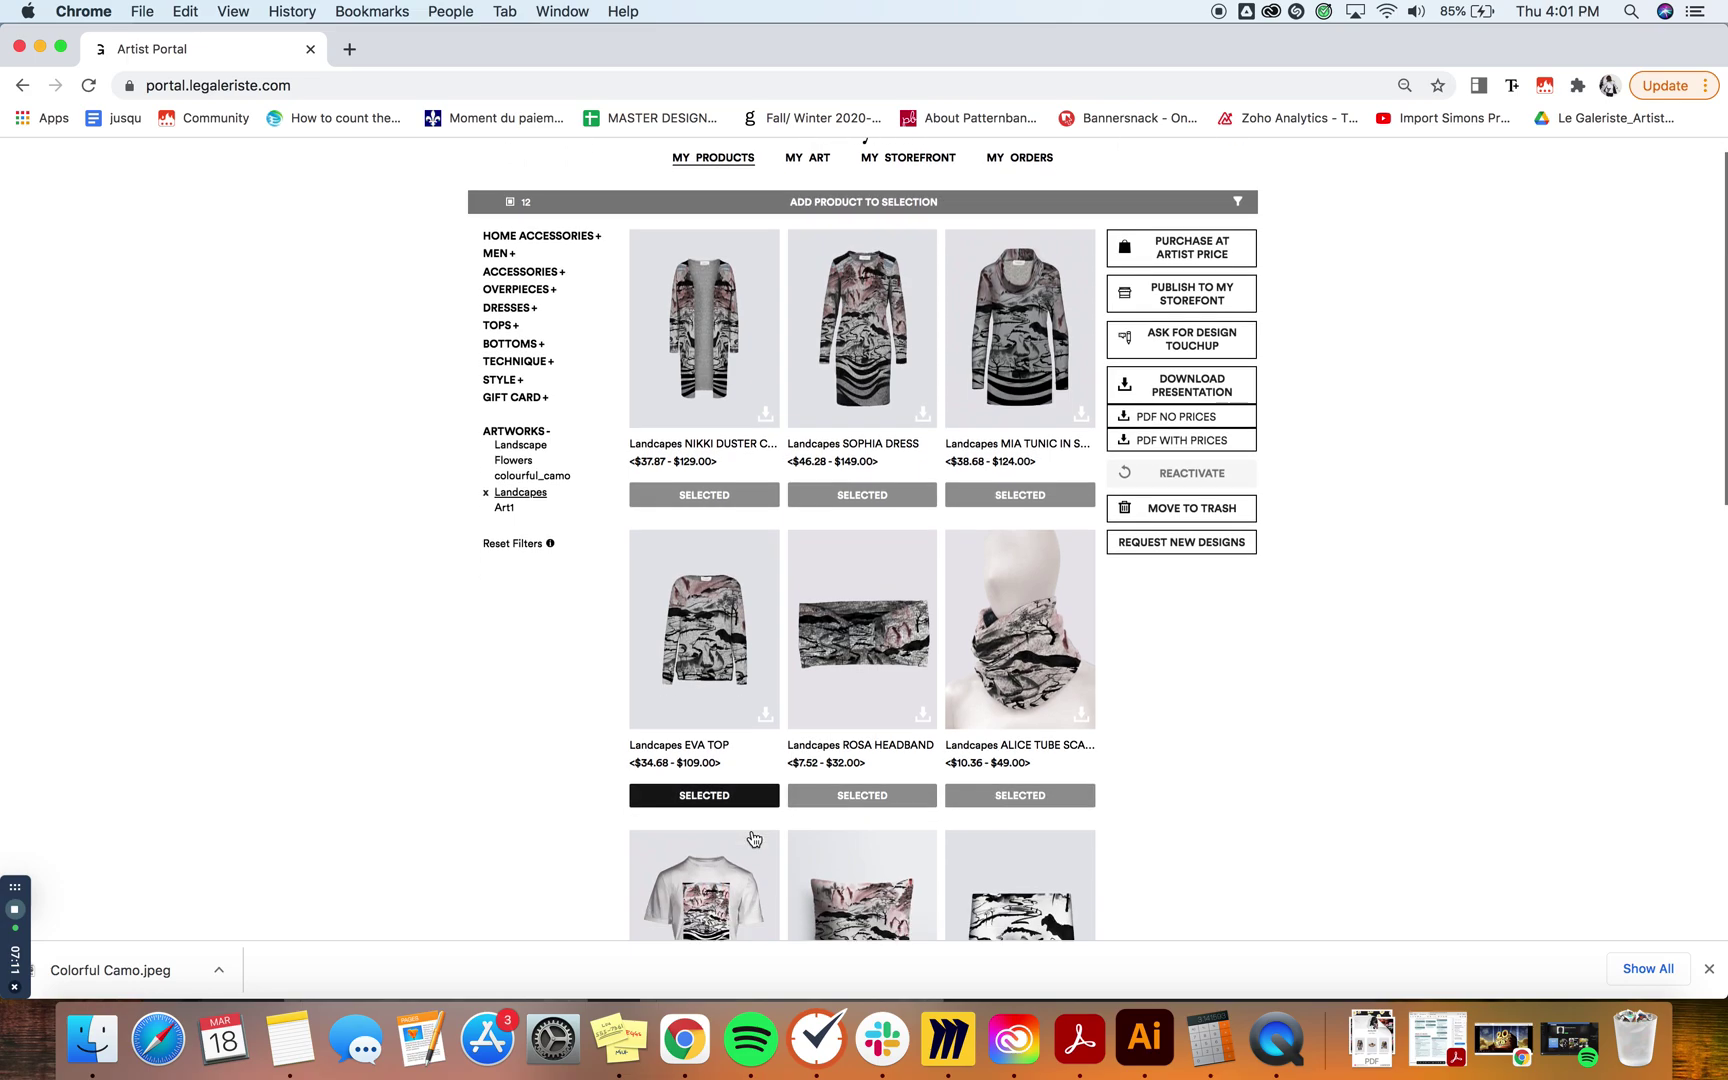
pyautogui.click(725, 826)
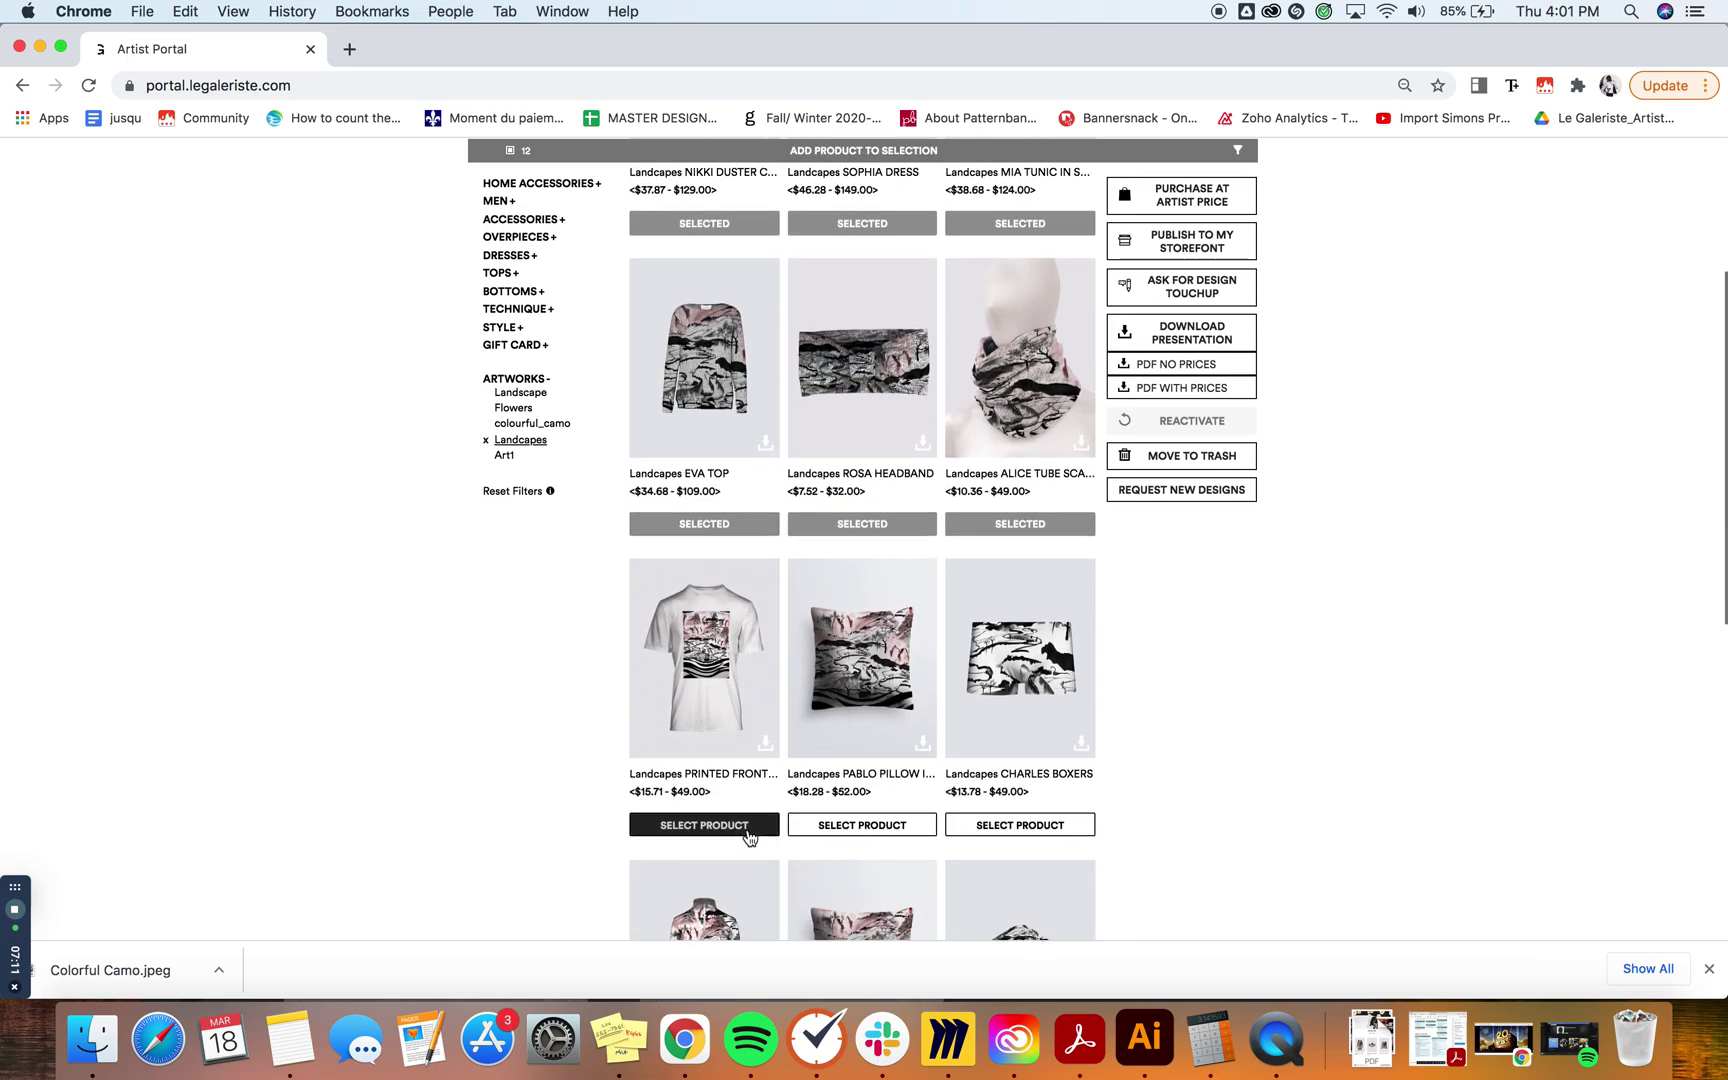
pyautogui.click(835, 826)
pyautogui.click(1010, 823)
# Edit the storefront's public information, setting the artist name to the artist's first name followed by "and Le Galeriste".
pyautogui.scroll(5, 1000, 700)
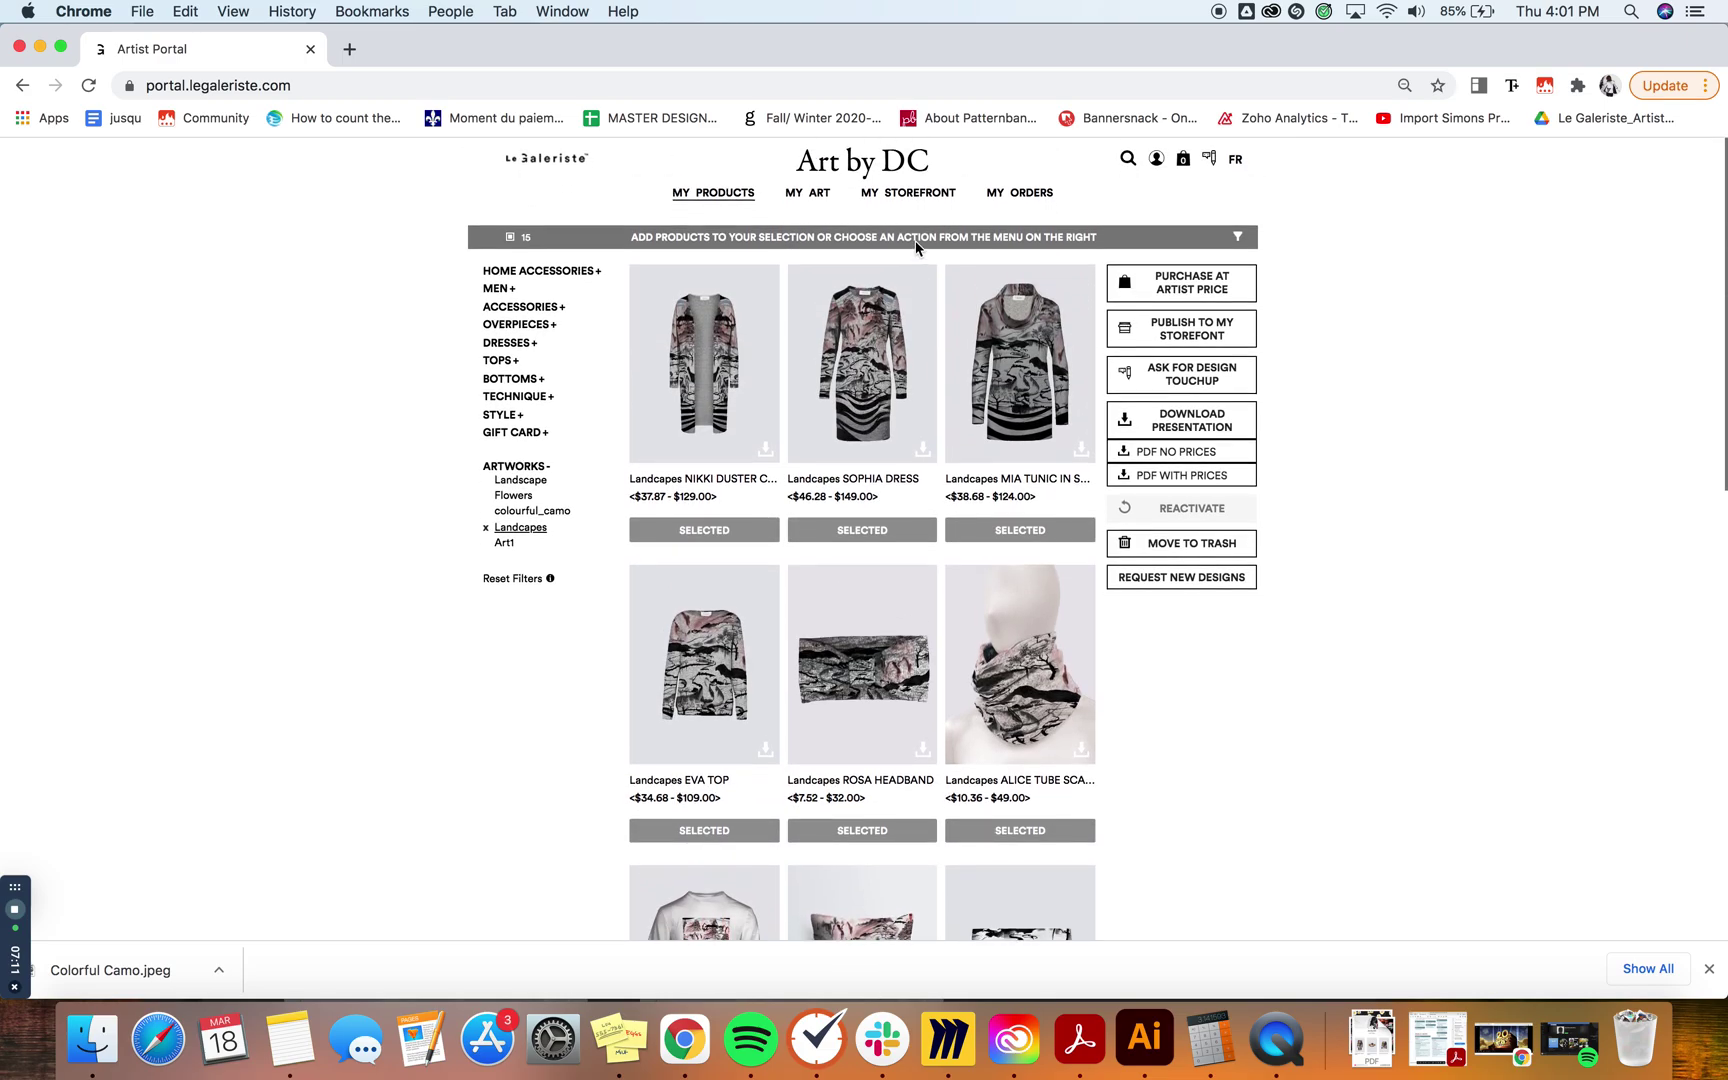
pyautogui.click(911, 192)
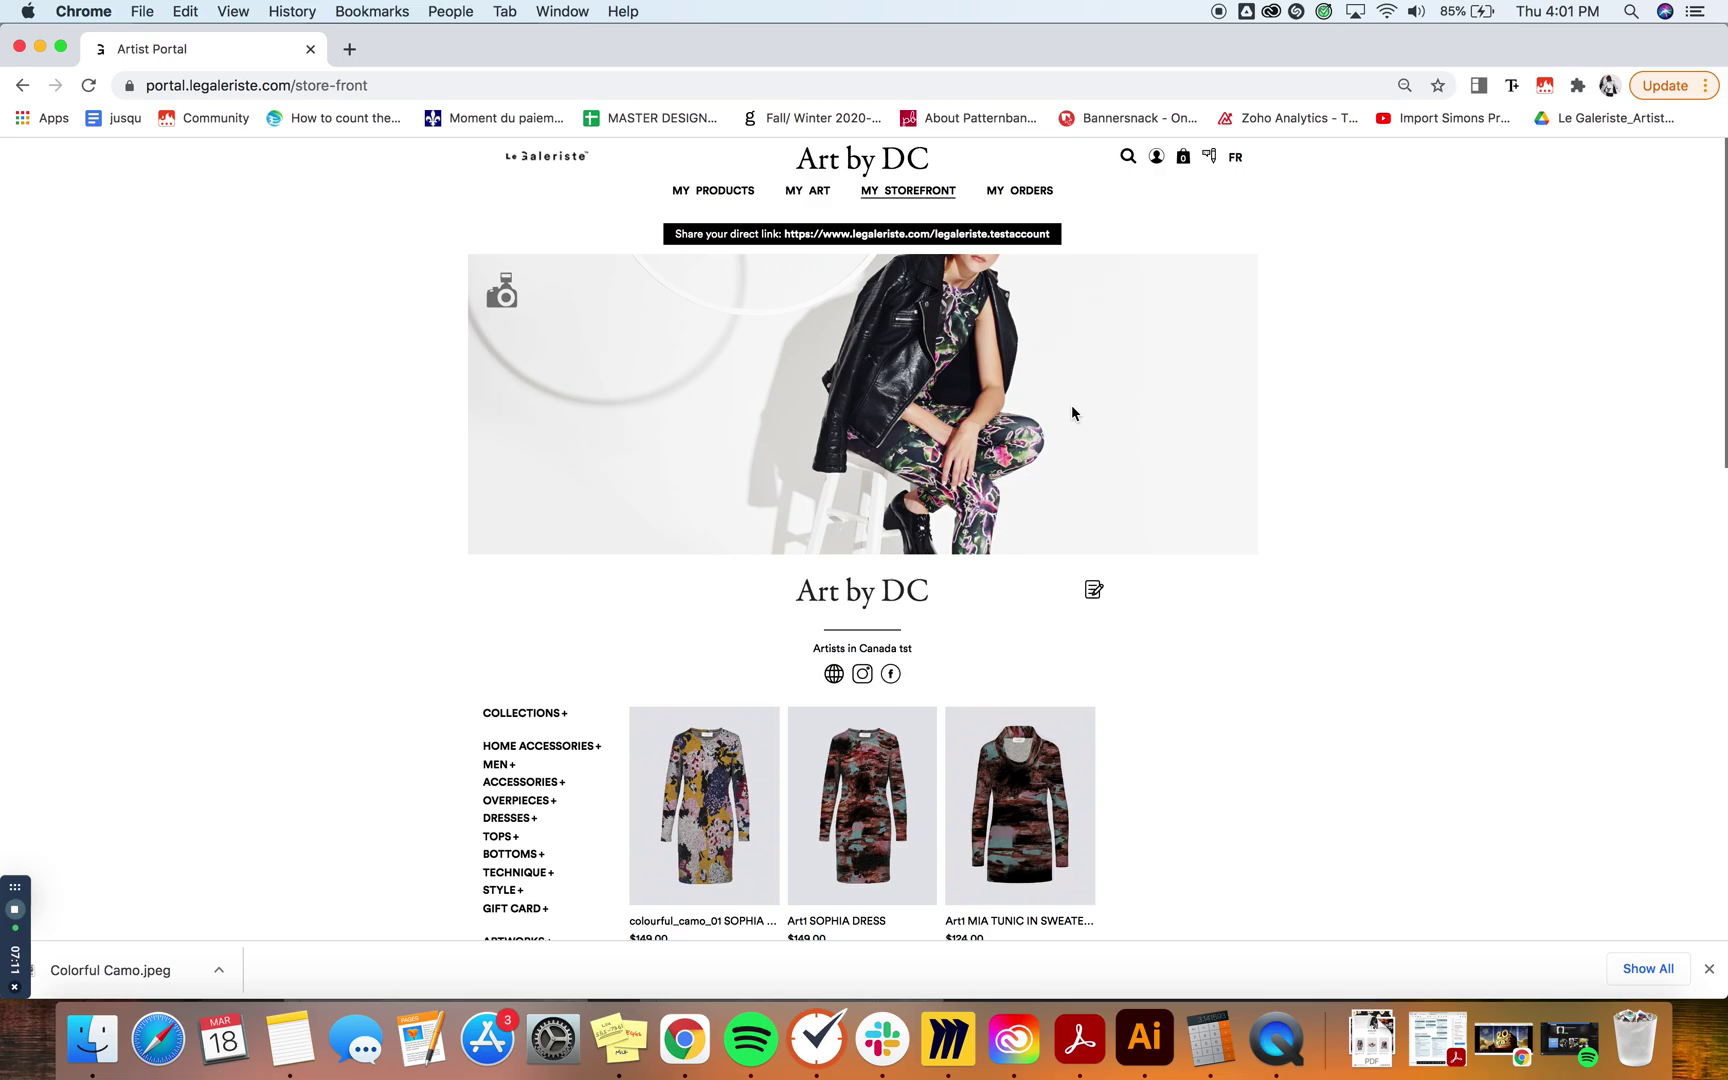
pyautogui.click(1094, 590)
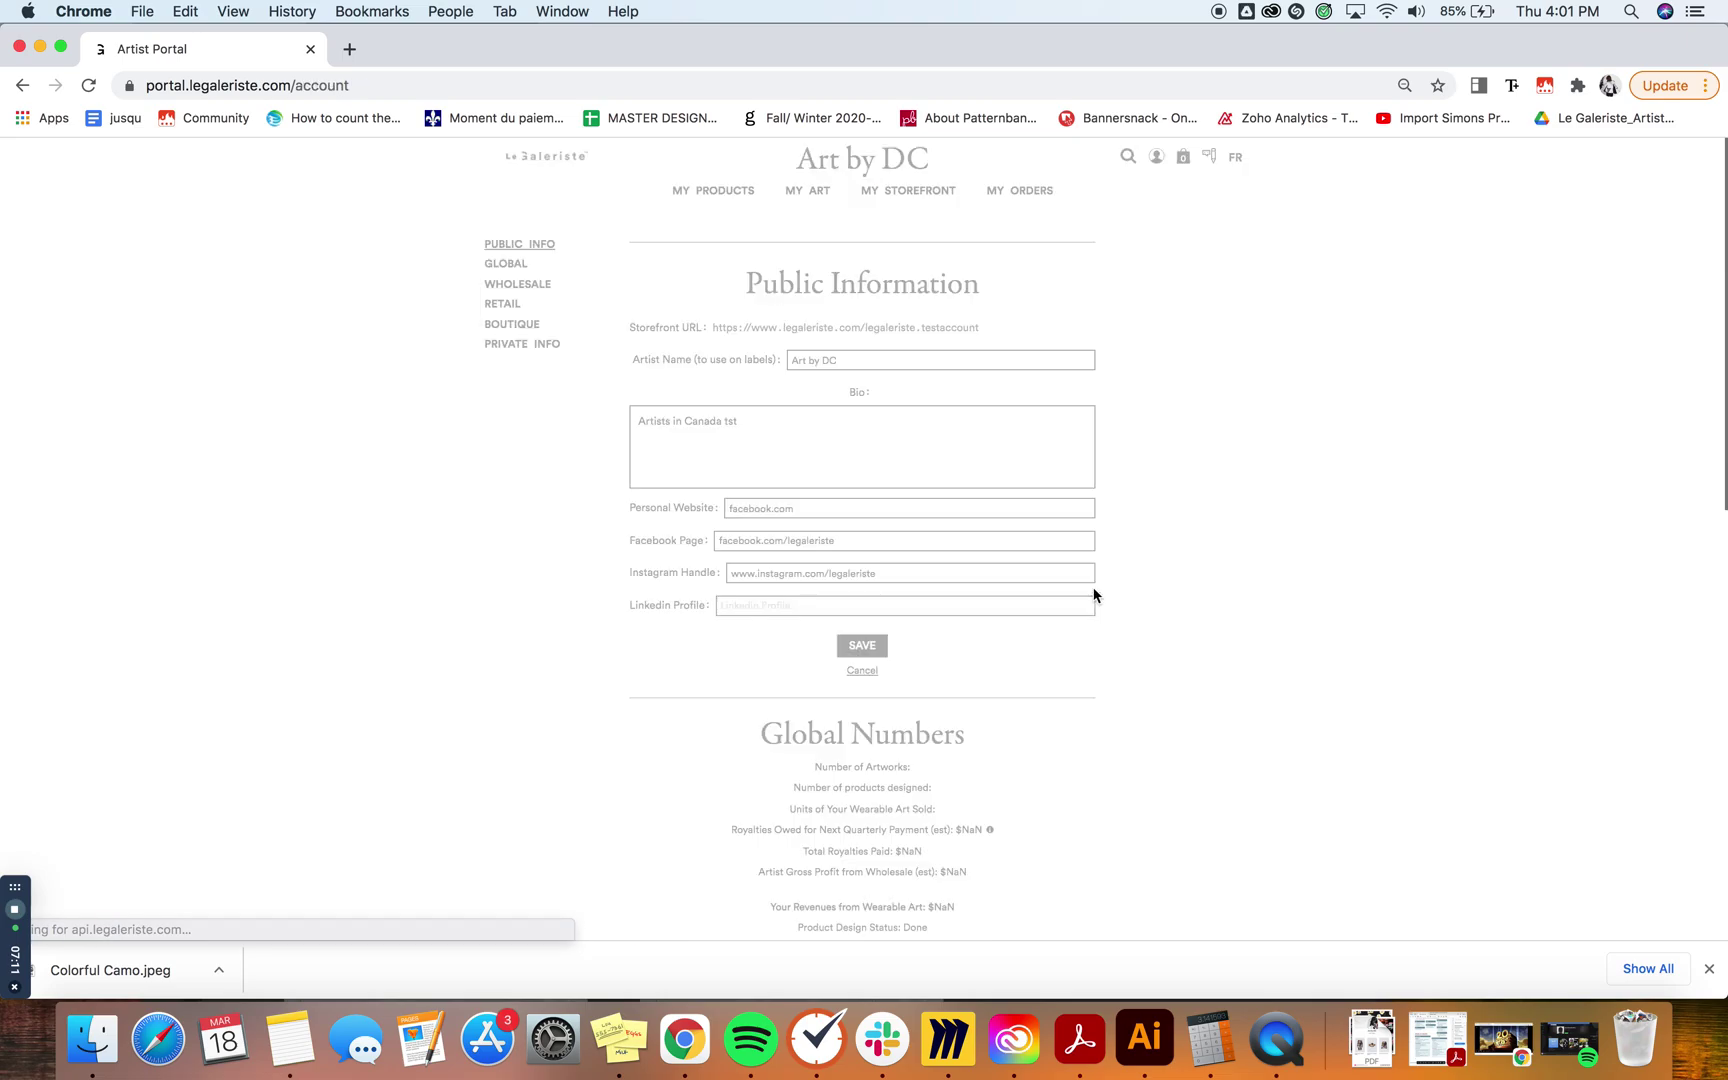
pyautogui.tripleClick(884, 361)
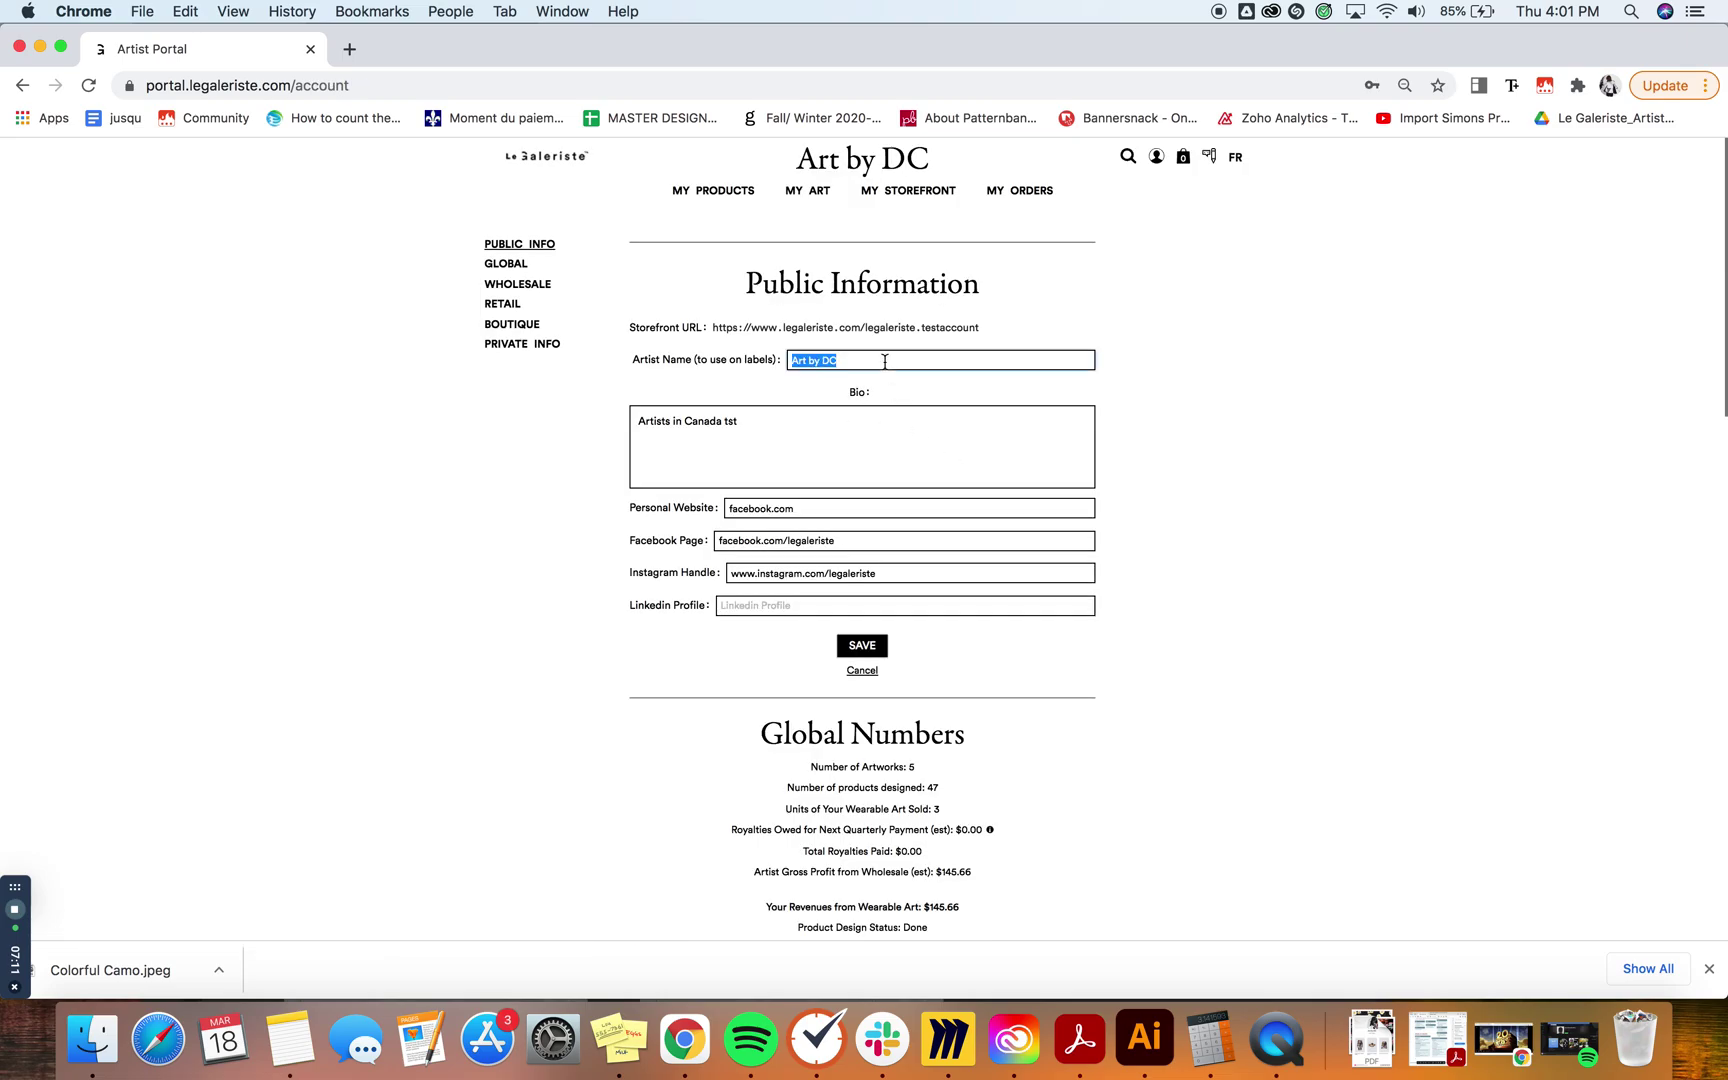
pyautogui.write('Dan')
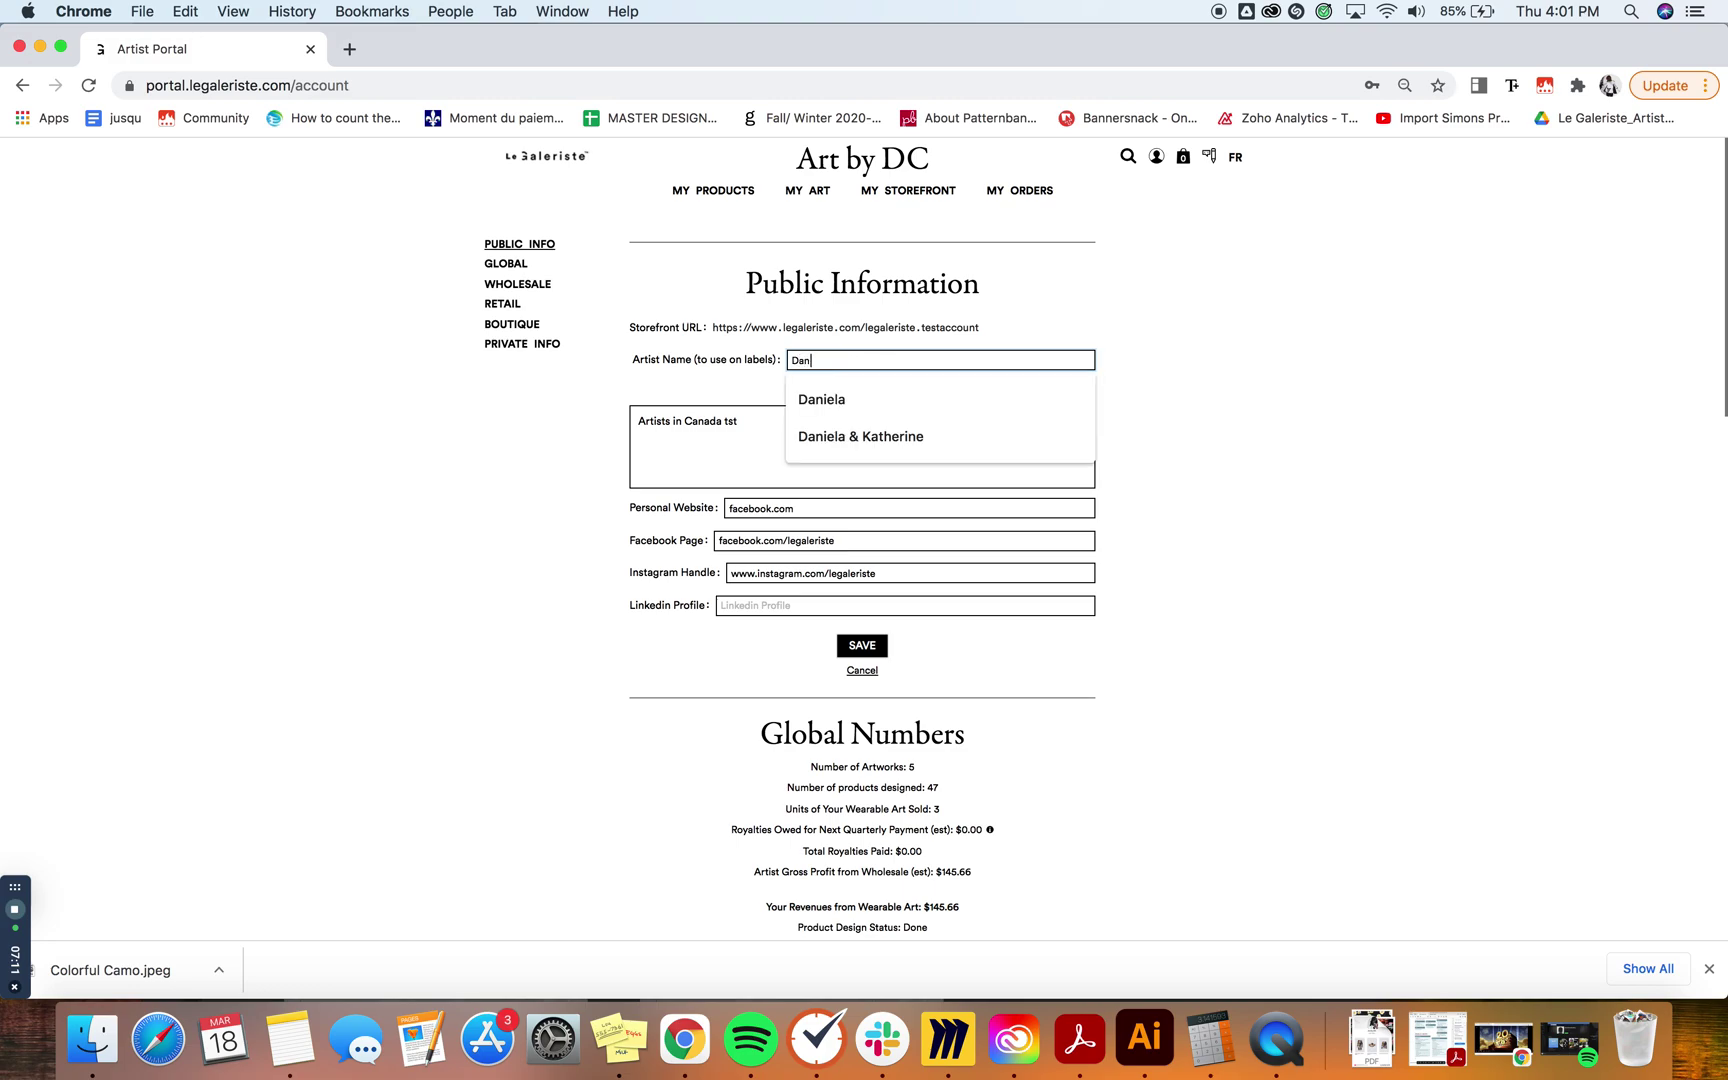
pyautogui.write('iela @')
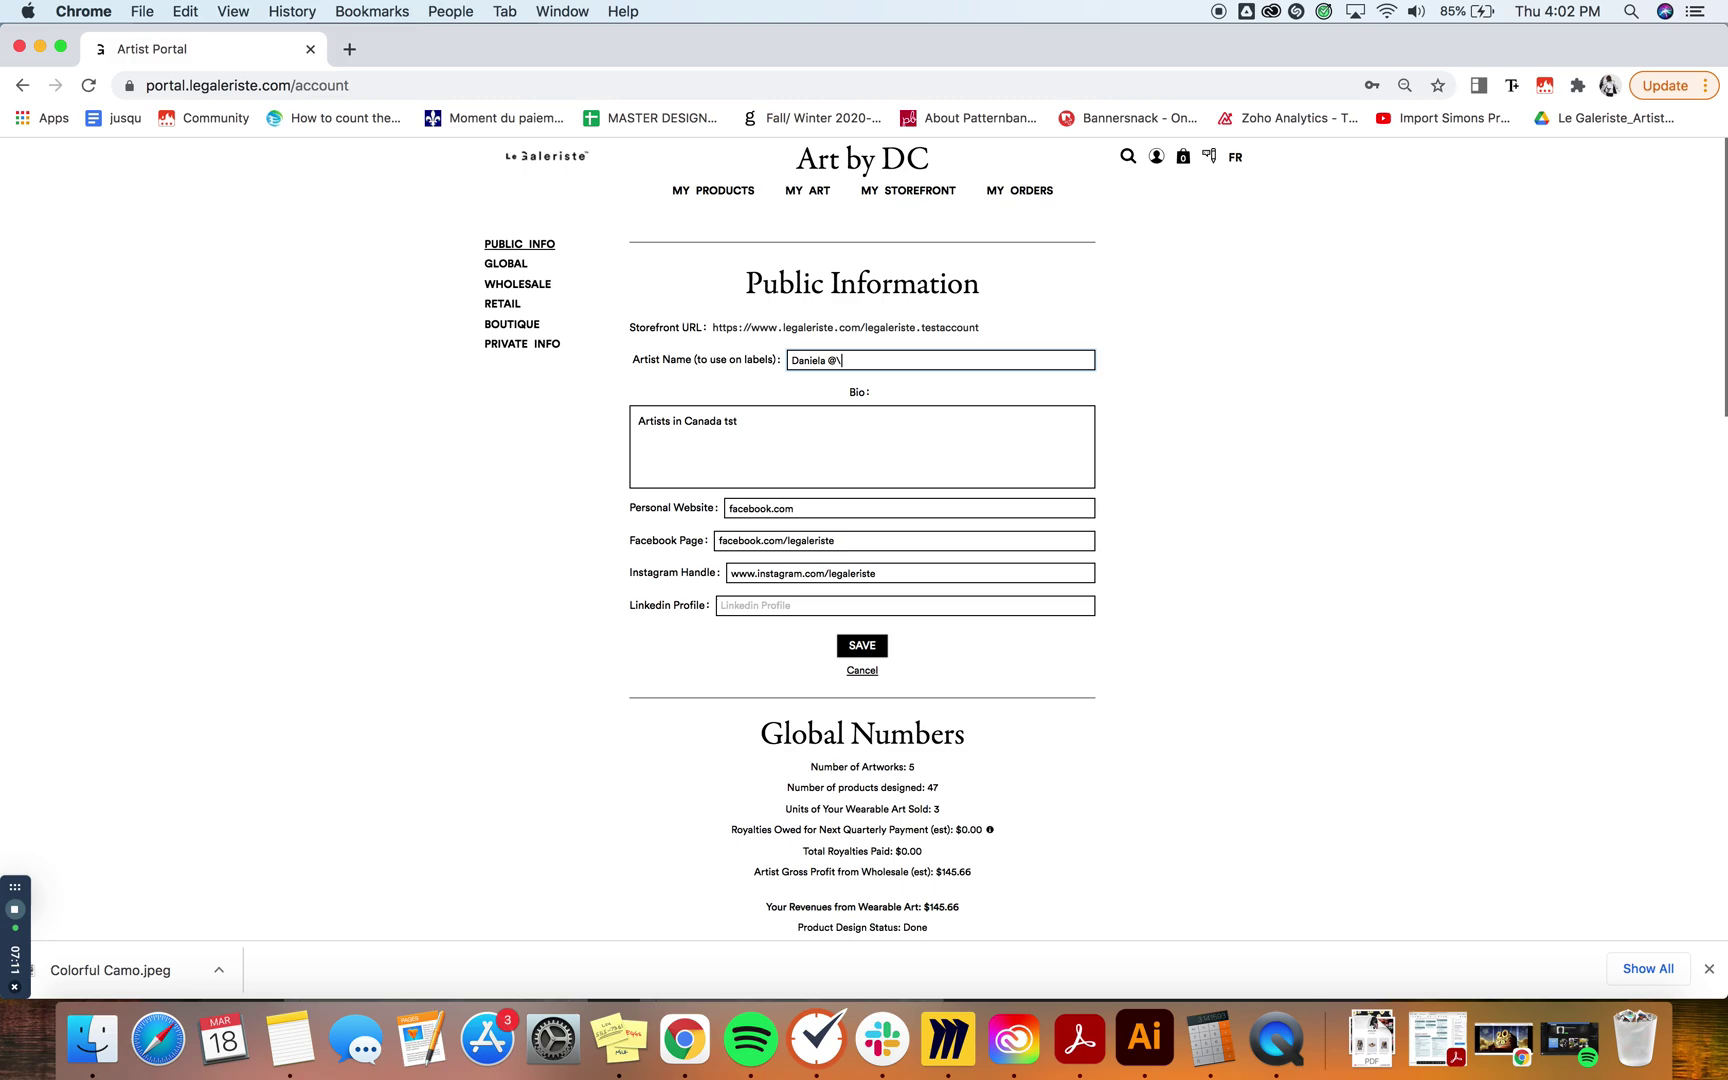
pyautogui.press('BackSpace')
pyautogui.write('and Le Galeriste')
pyautogui.click(1246, 385)
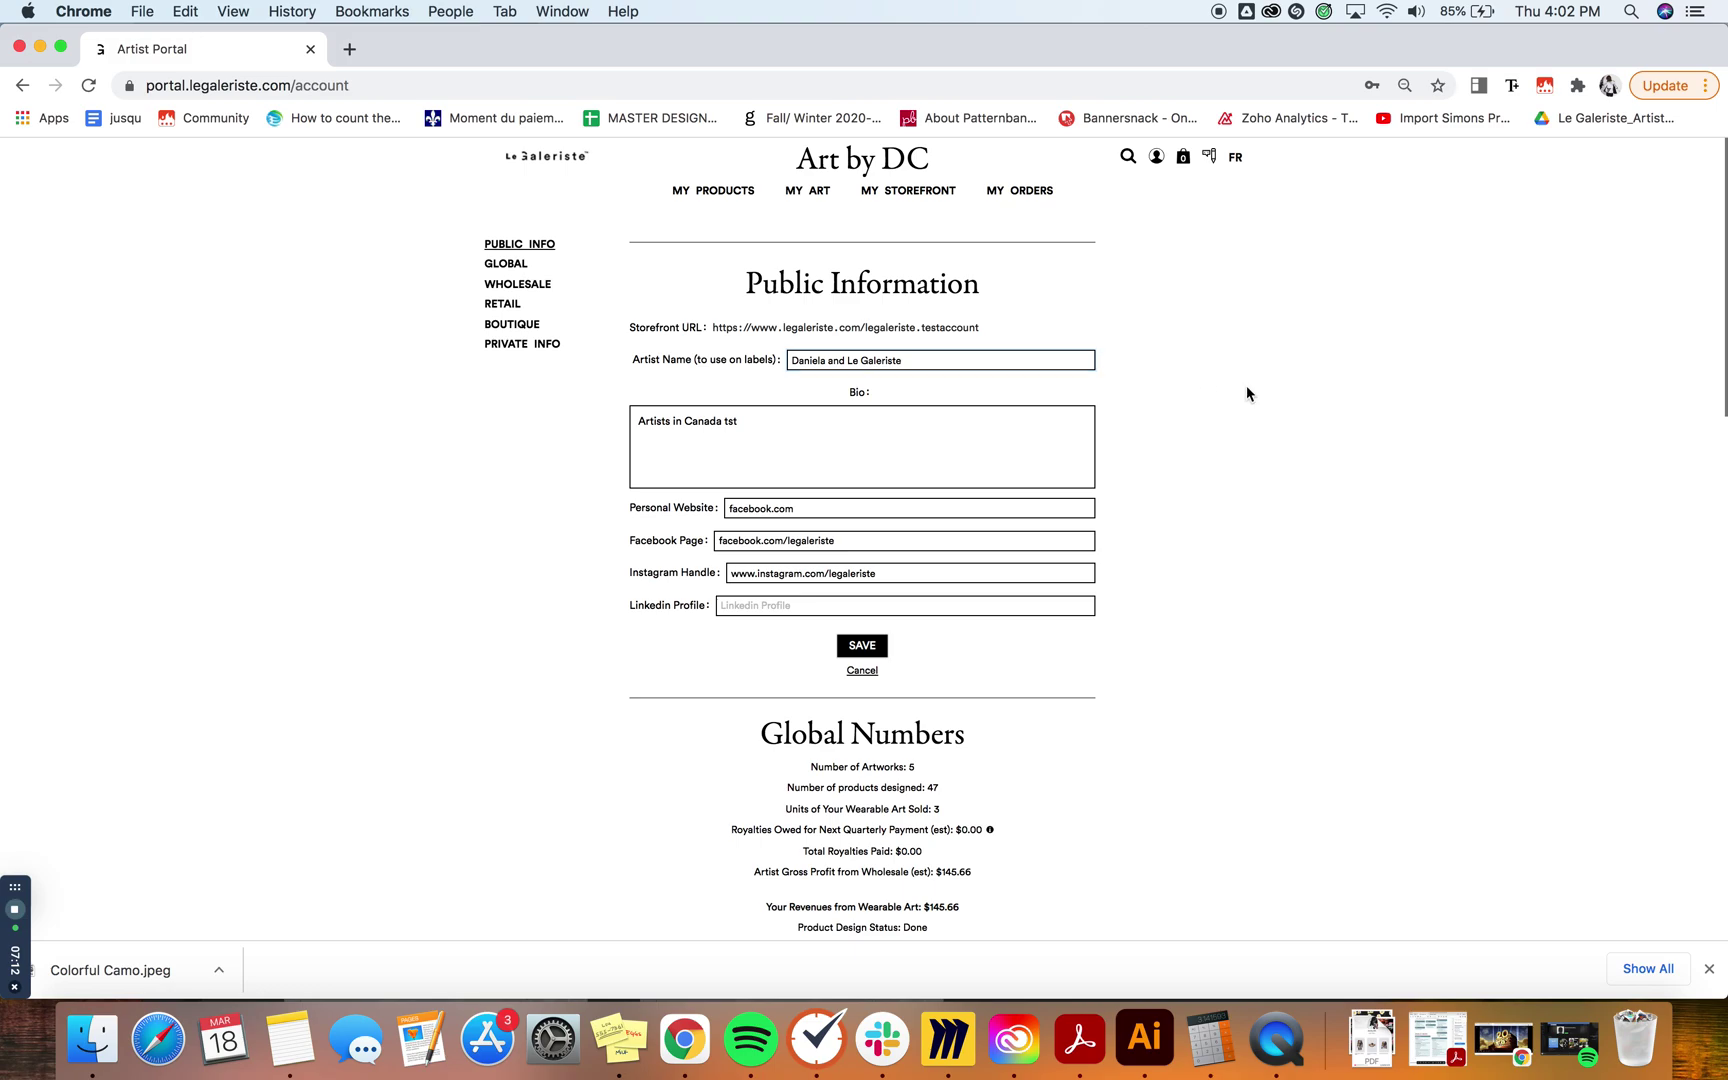
# Replace the bio with "My new products!" and save the public information.
pyautogui.tripleClick(747, 422)
pyautogui.write('My new products!')
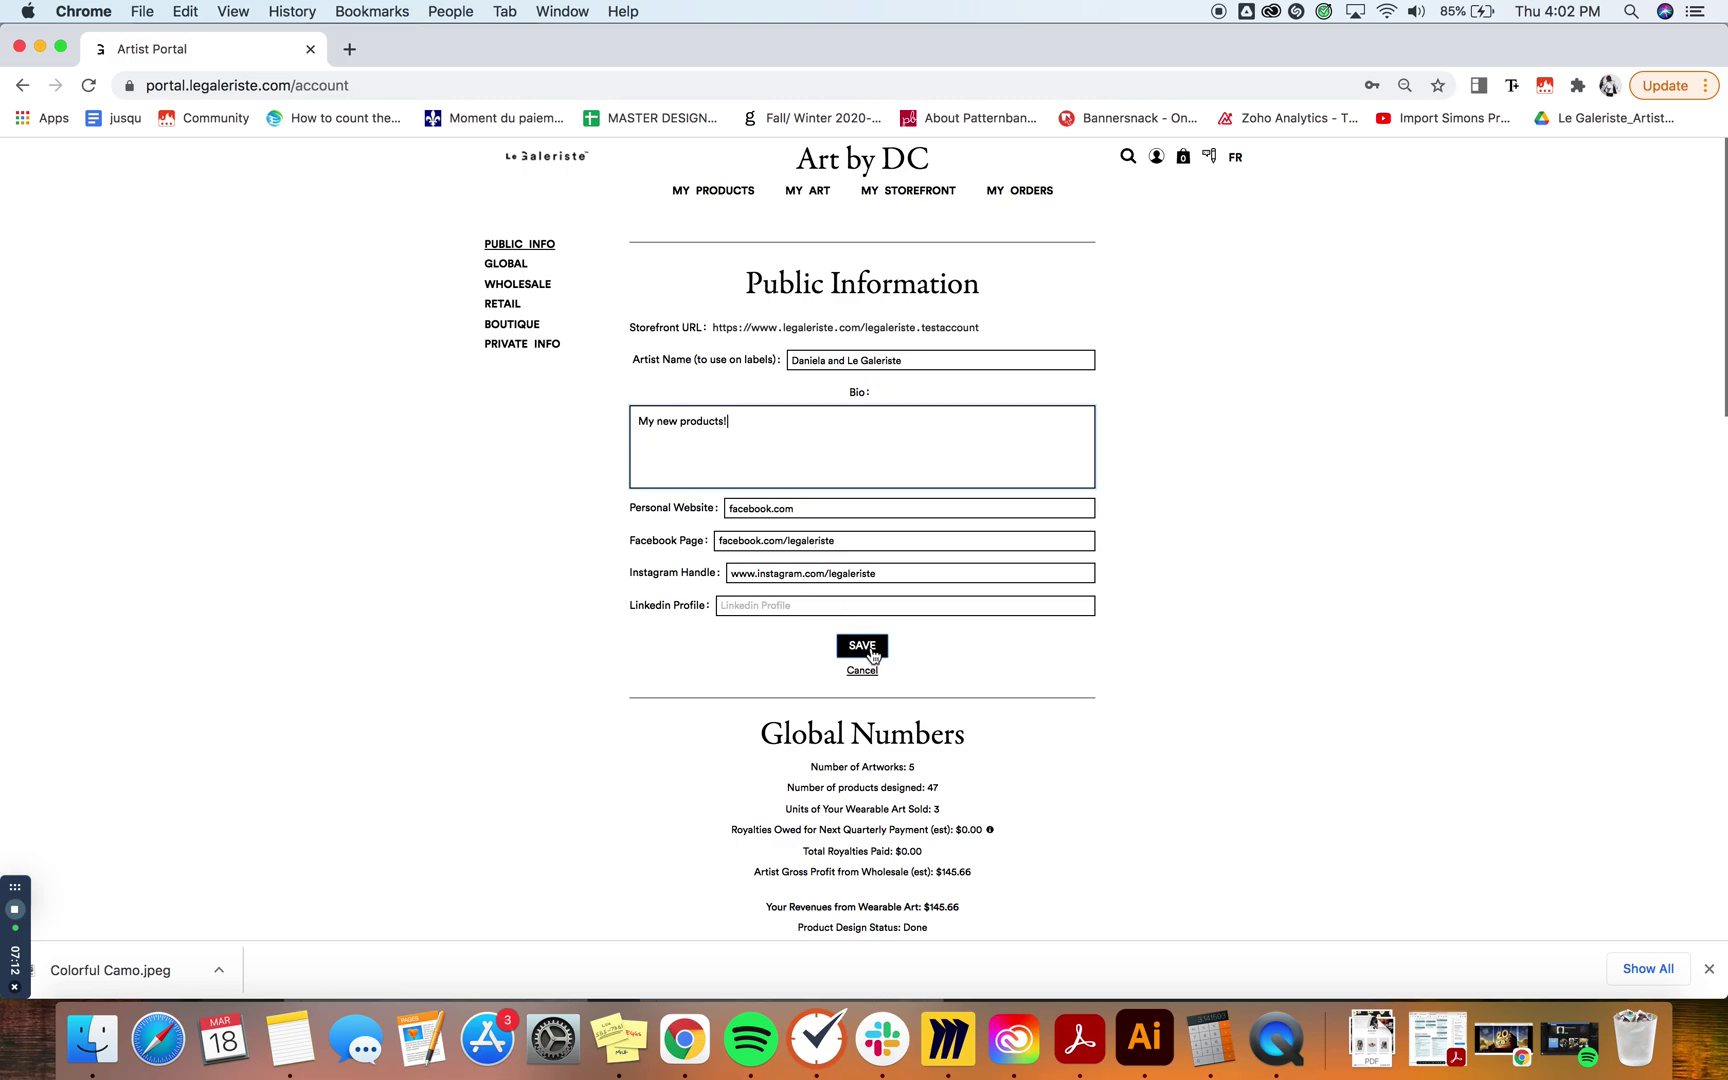
pyautogui.click(872, 652)
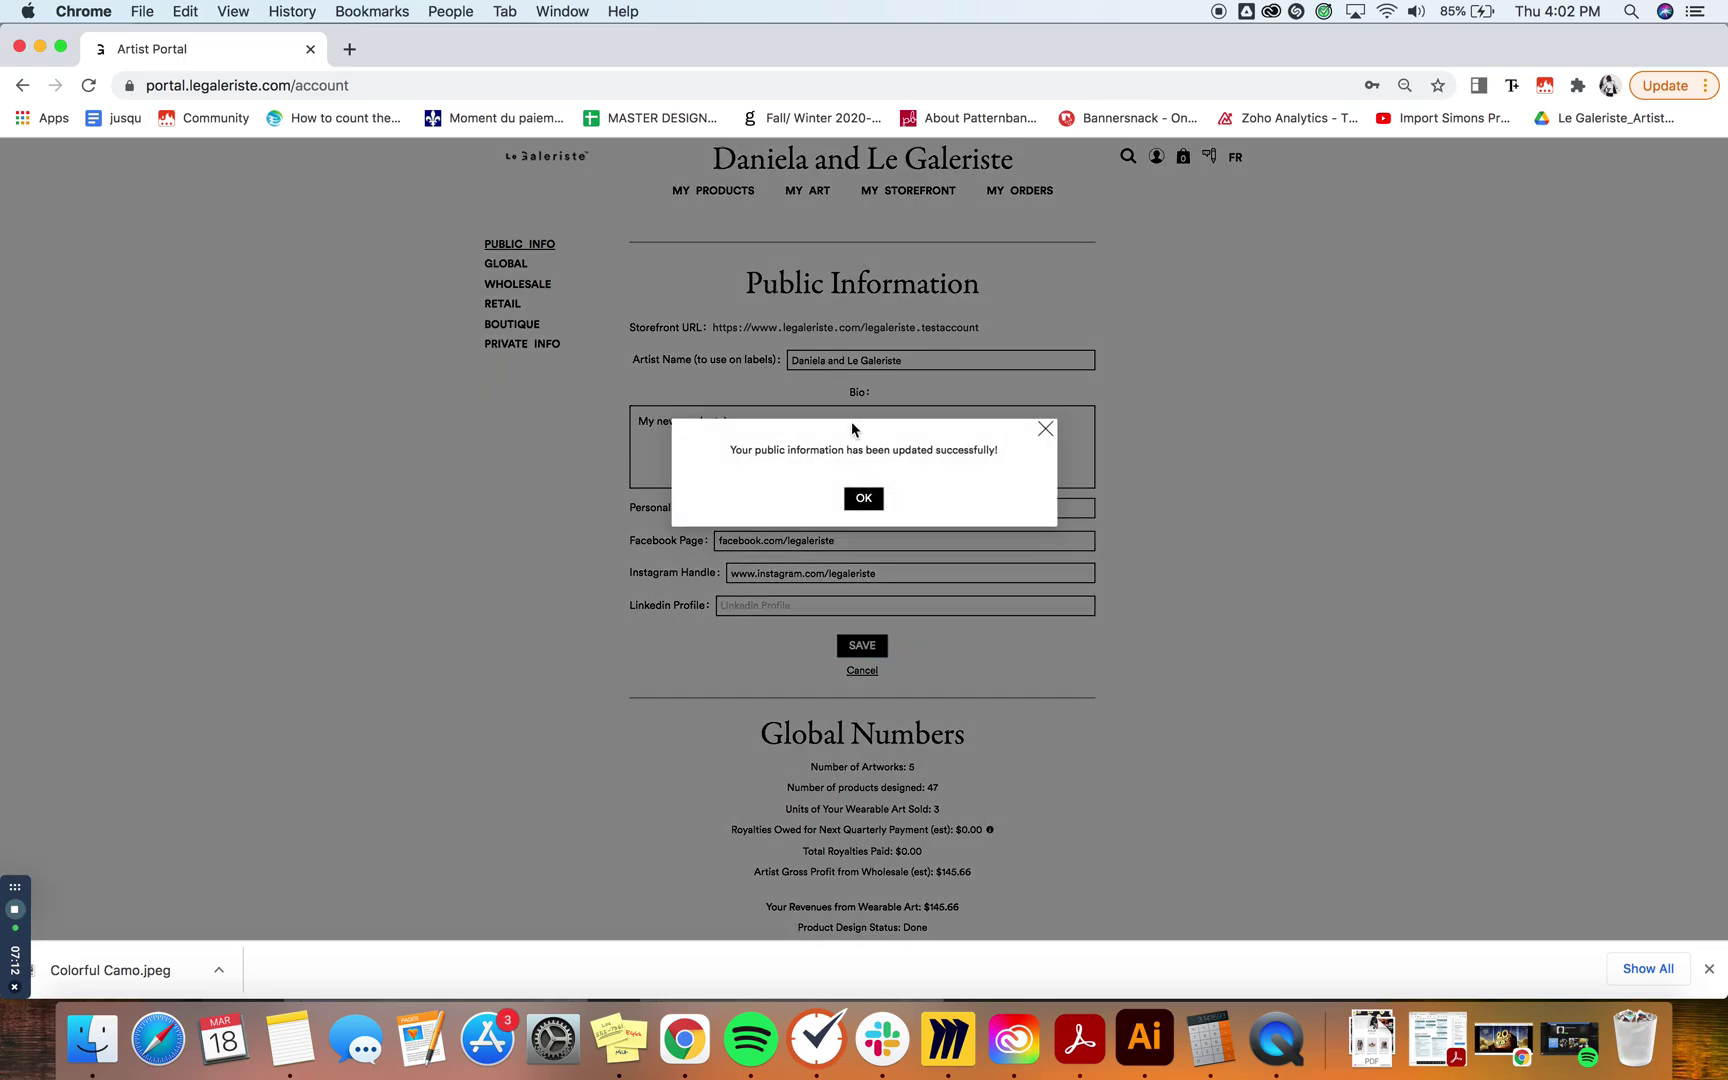
pyautogui.click(862, 498)
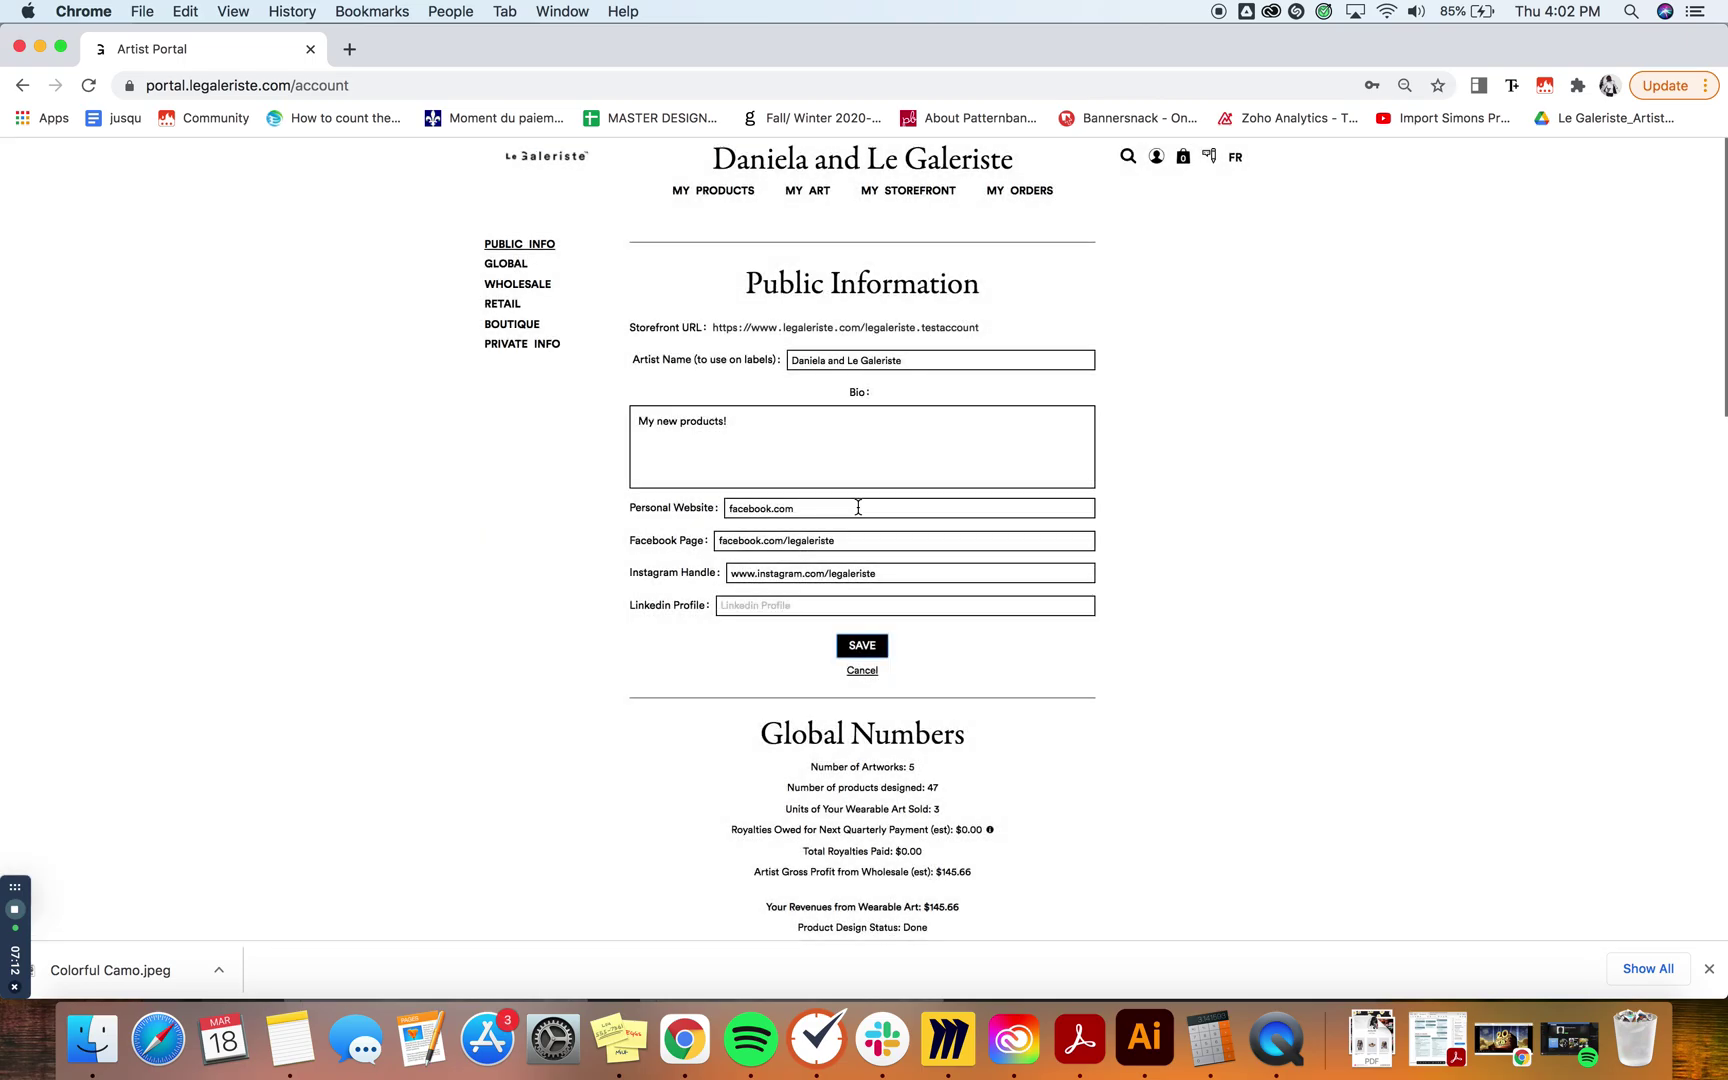
# Return to the products page and generate a presentation PDF with prices from the selected products.
pyautogui.click(731, 200)
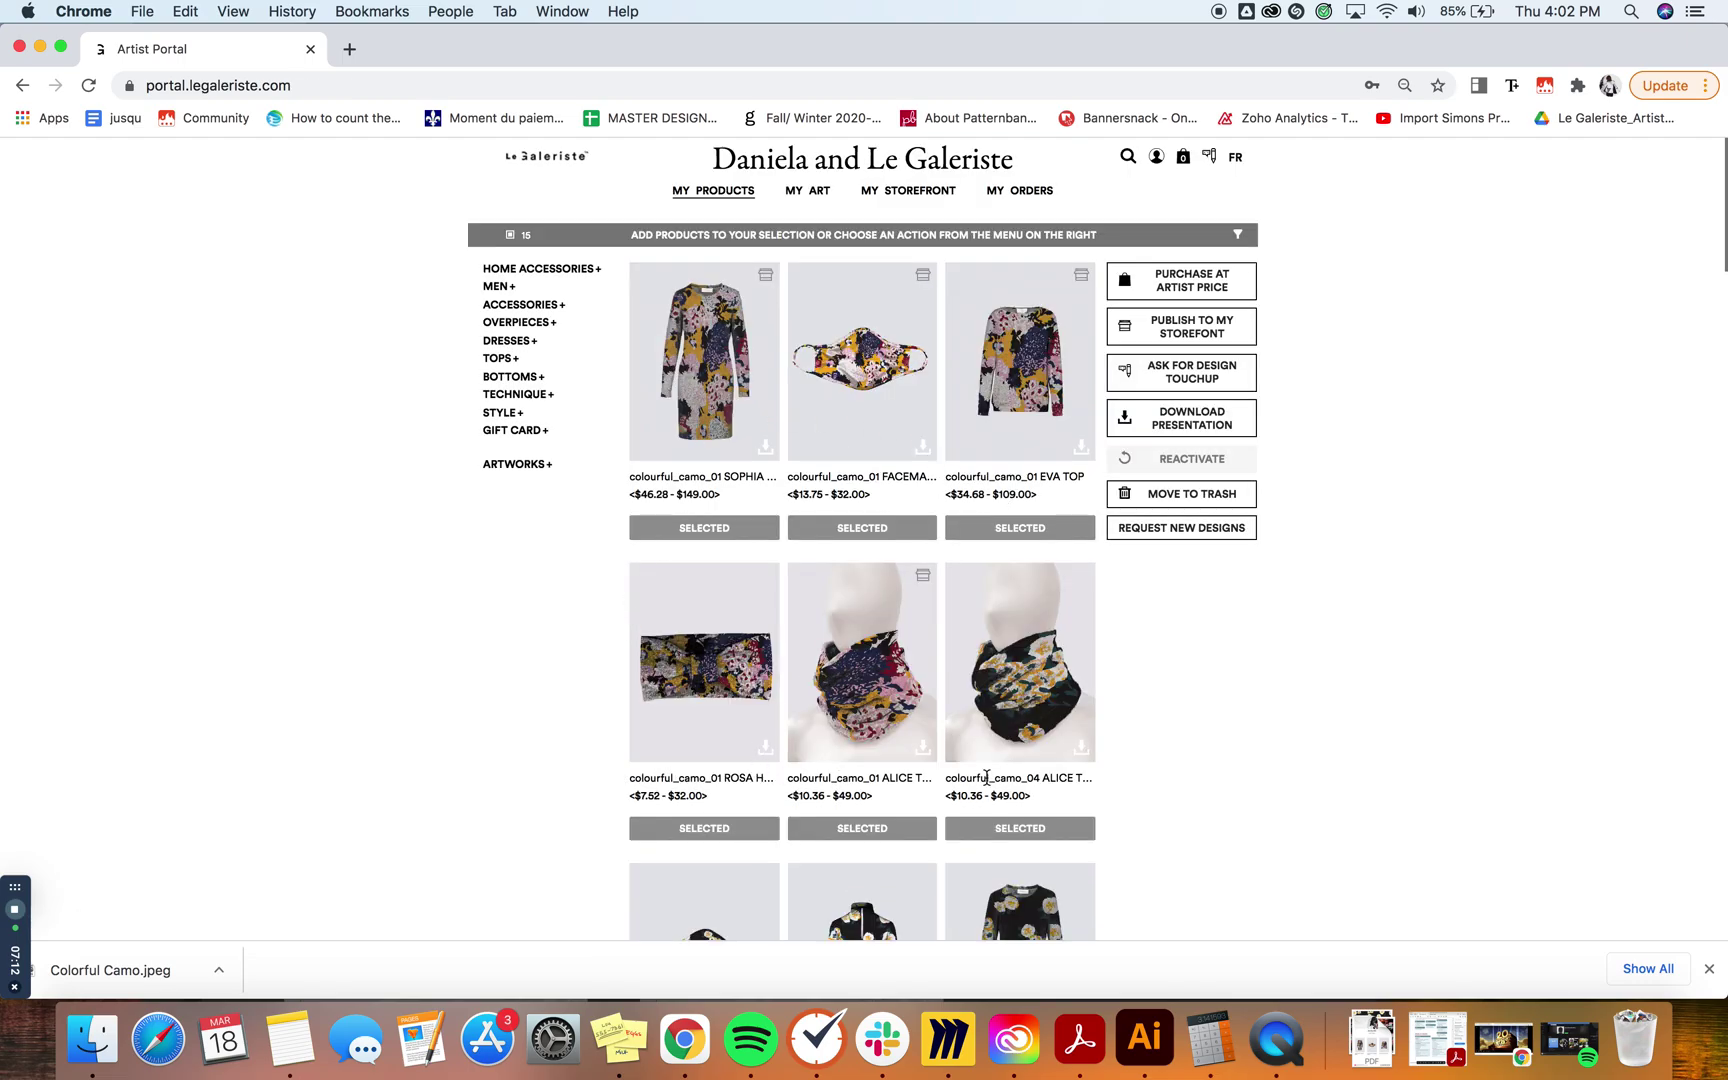
pyautogui.click(1179, 418)
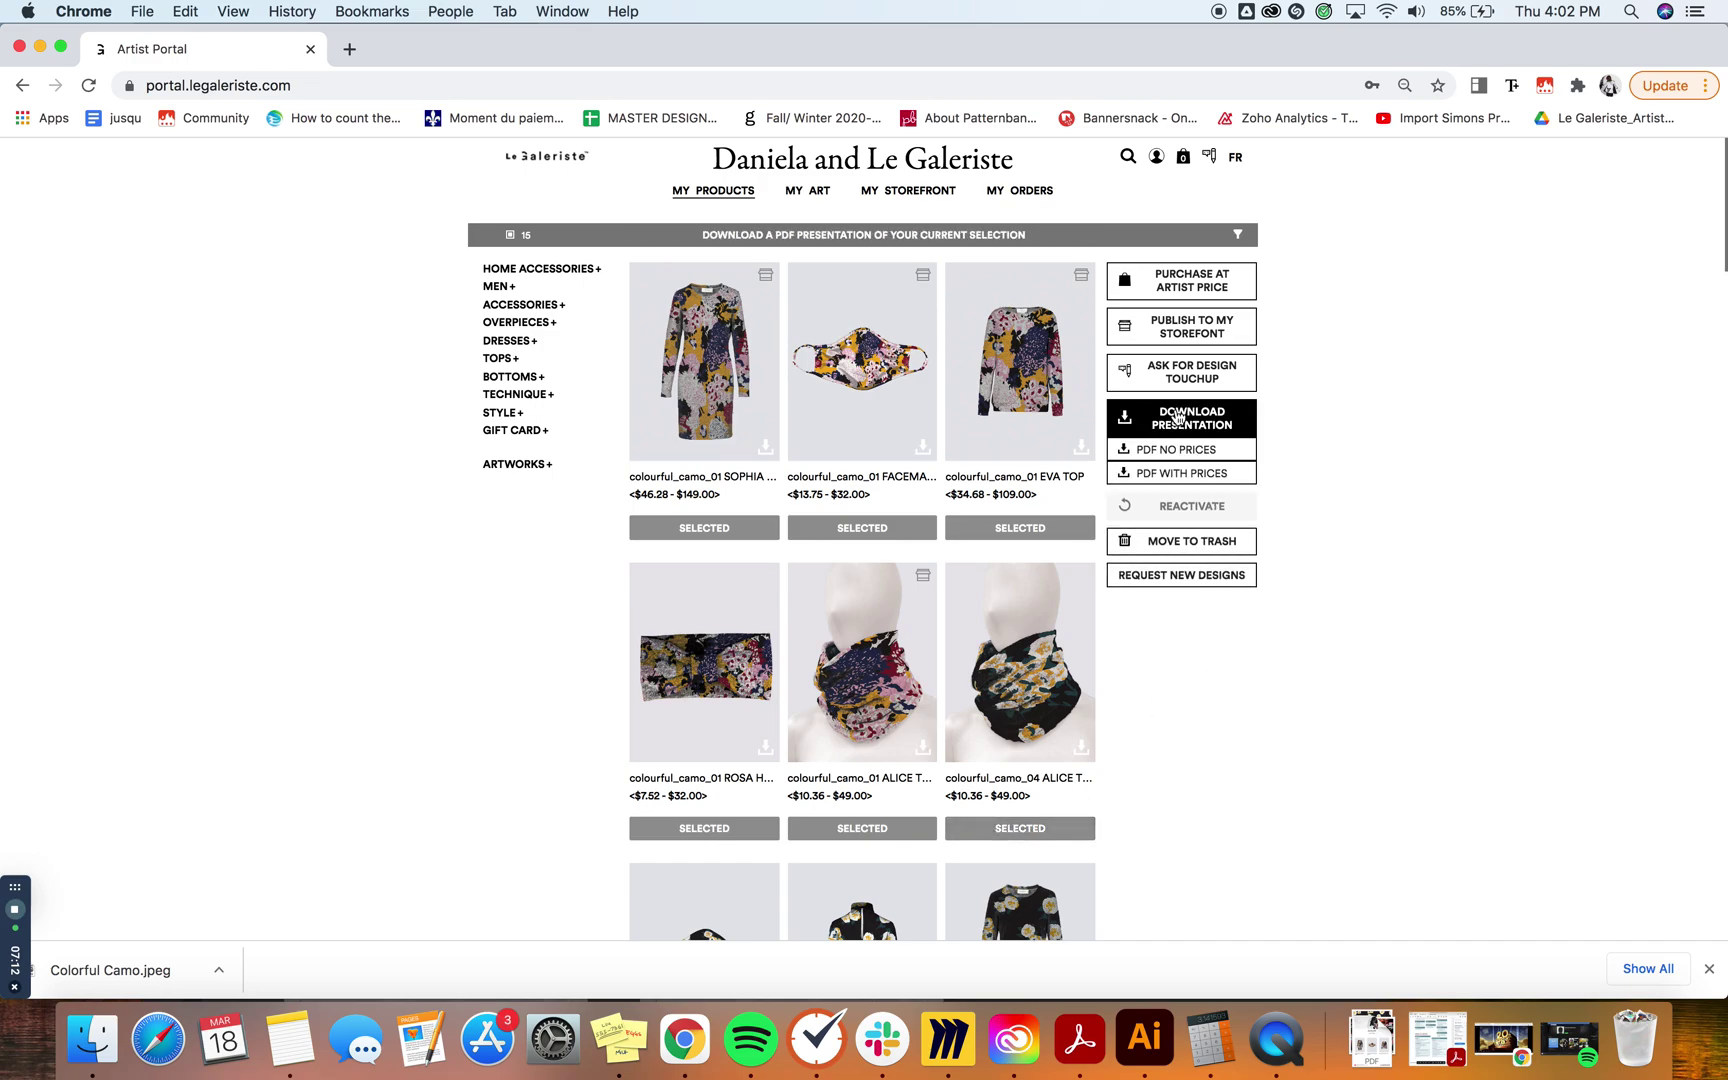
pyautogui.click(1172, 473)
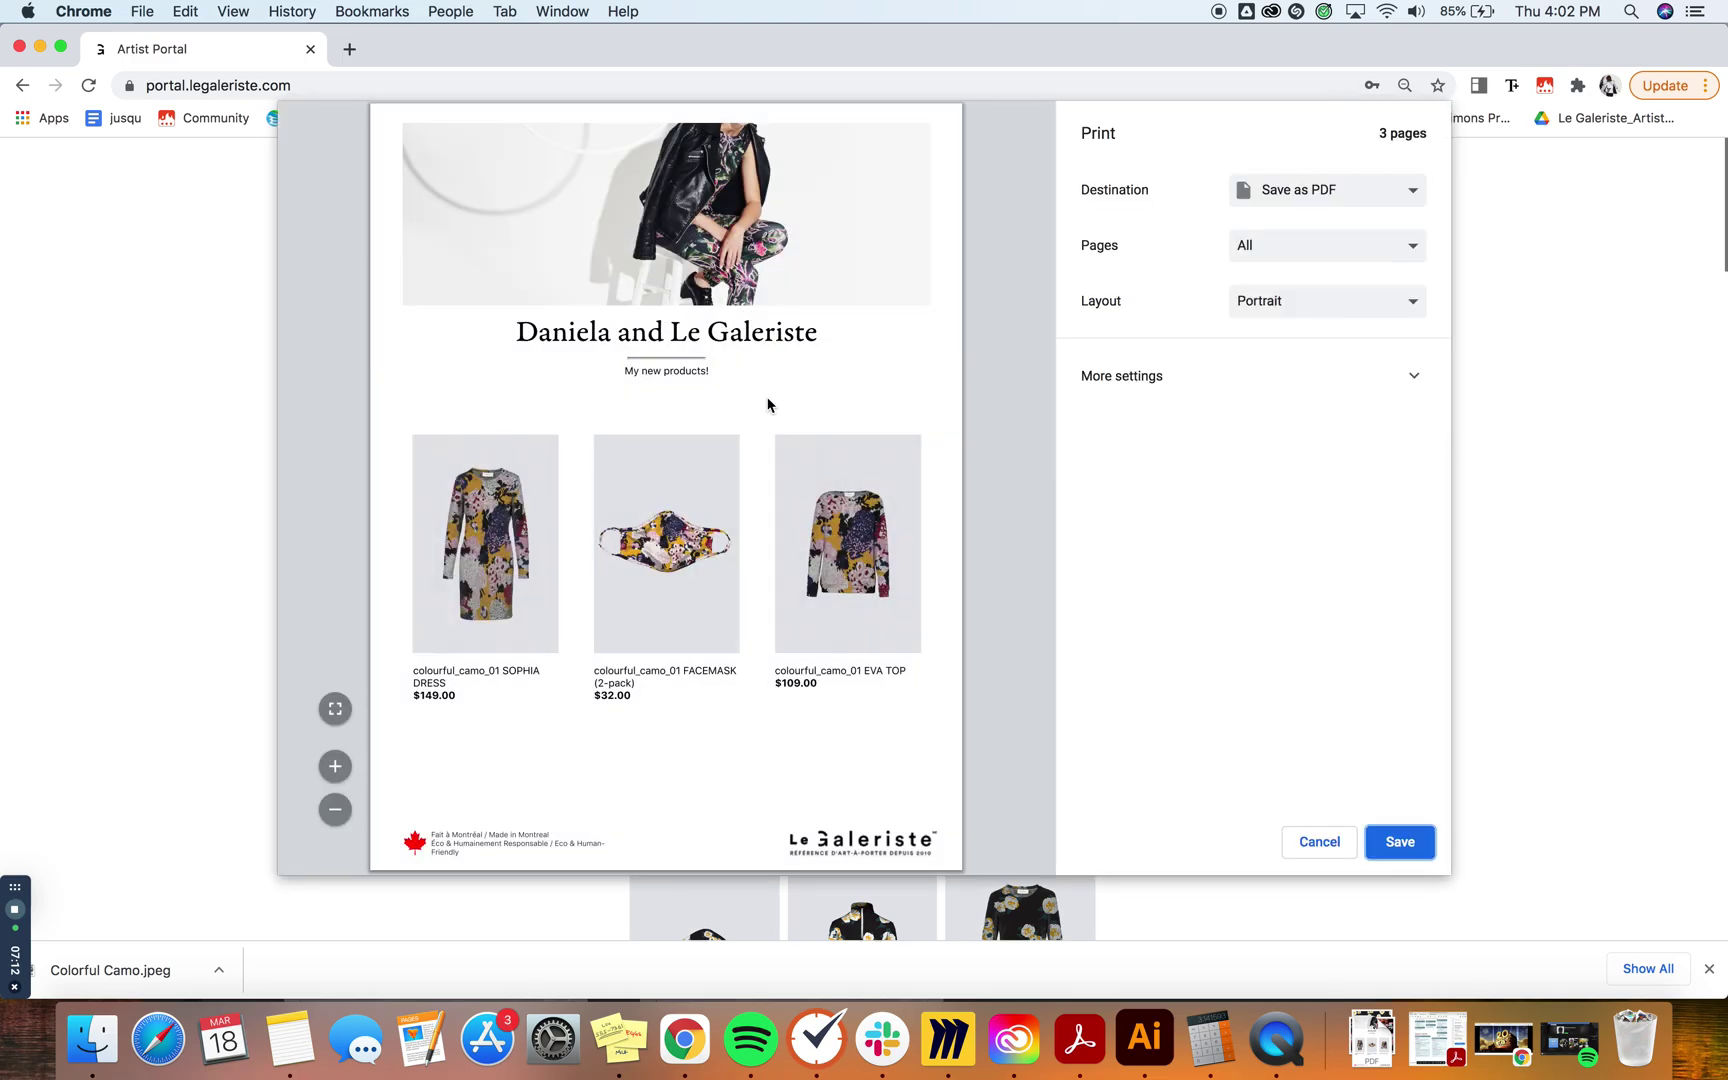
# Examine the PDF preview's pages, including the heading, bio, product order and prices.
pyautogui.scroll(-4, 776, 310)
pyautogui.scroll(4, 776, 312)
pyautogui.scroll(-3, 695, 408)
pyautogui.scroll(-12, 695, 408)
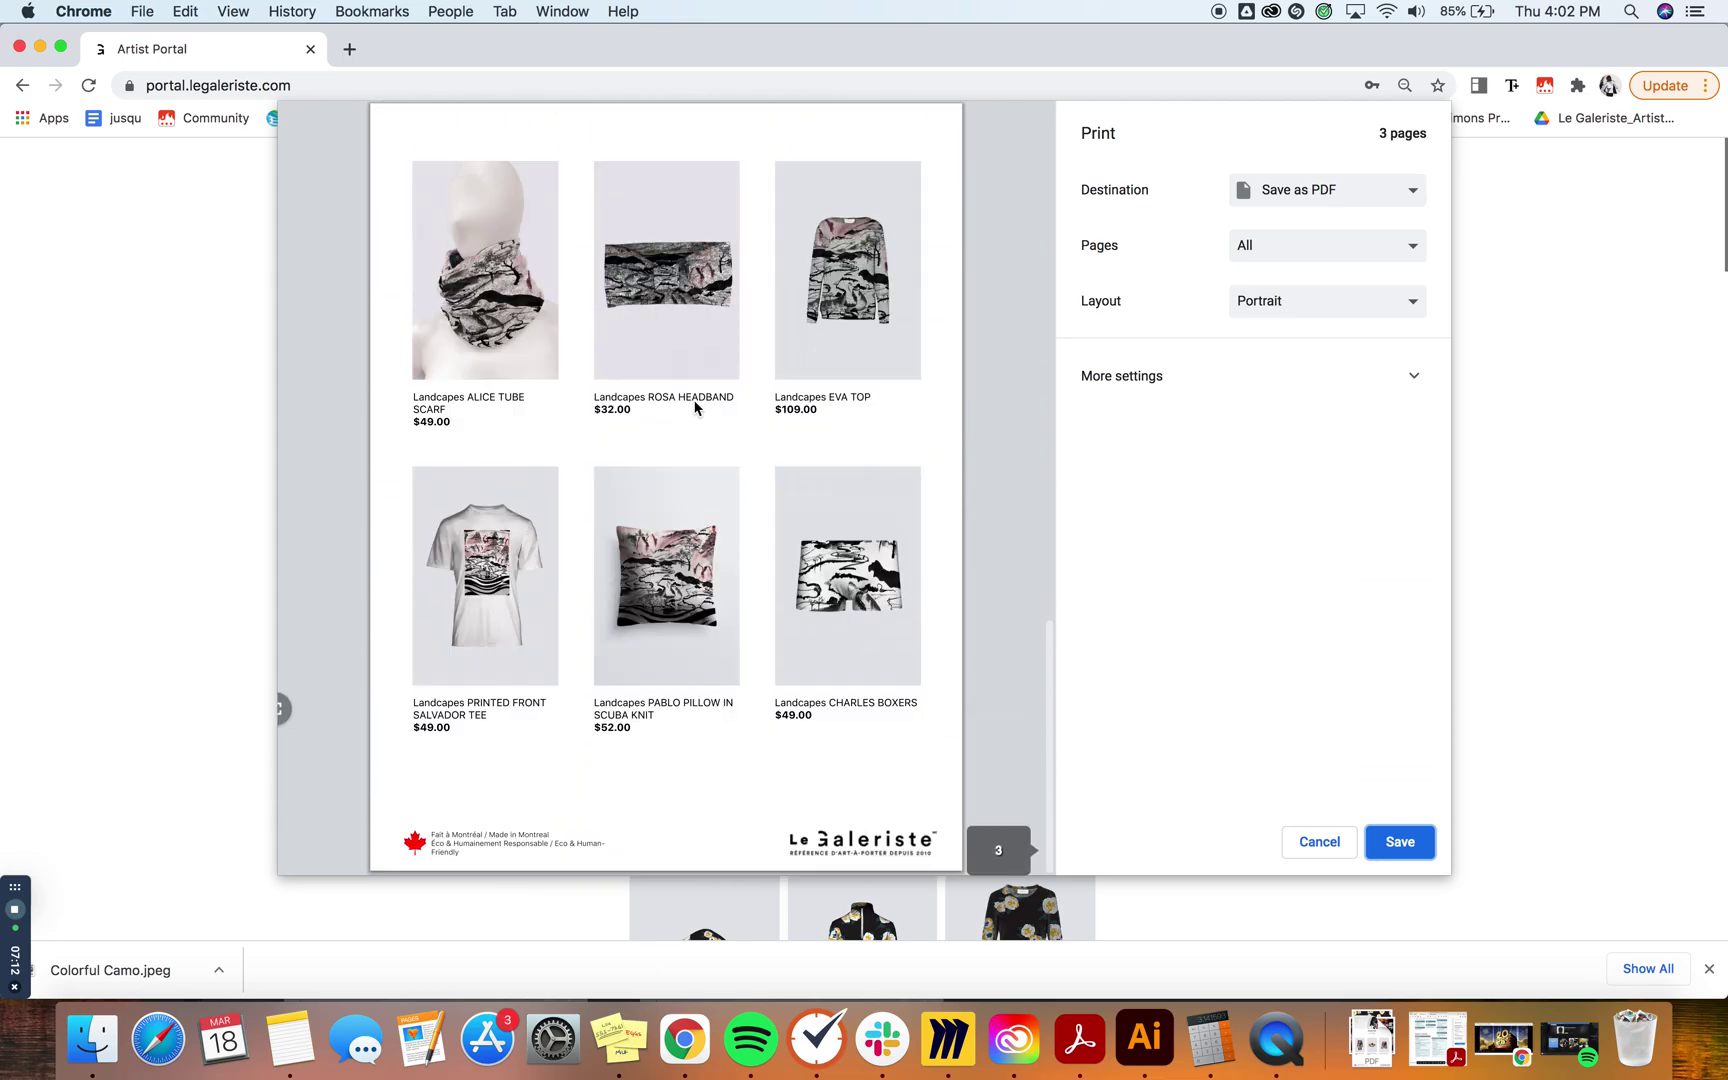
pyautogui.scroll(15, 695, 408)
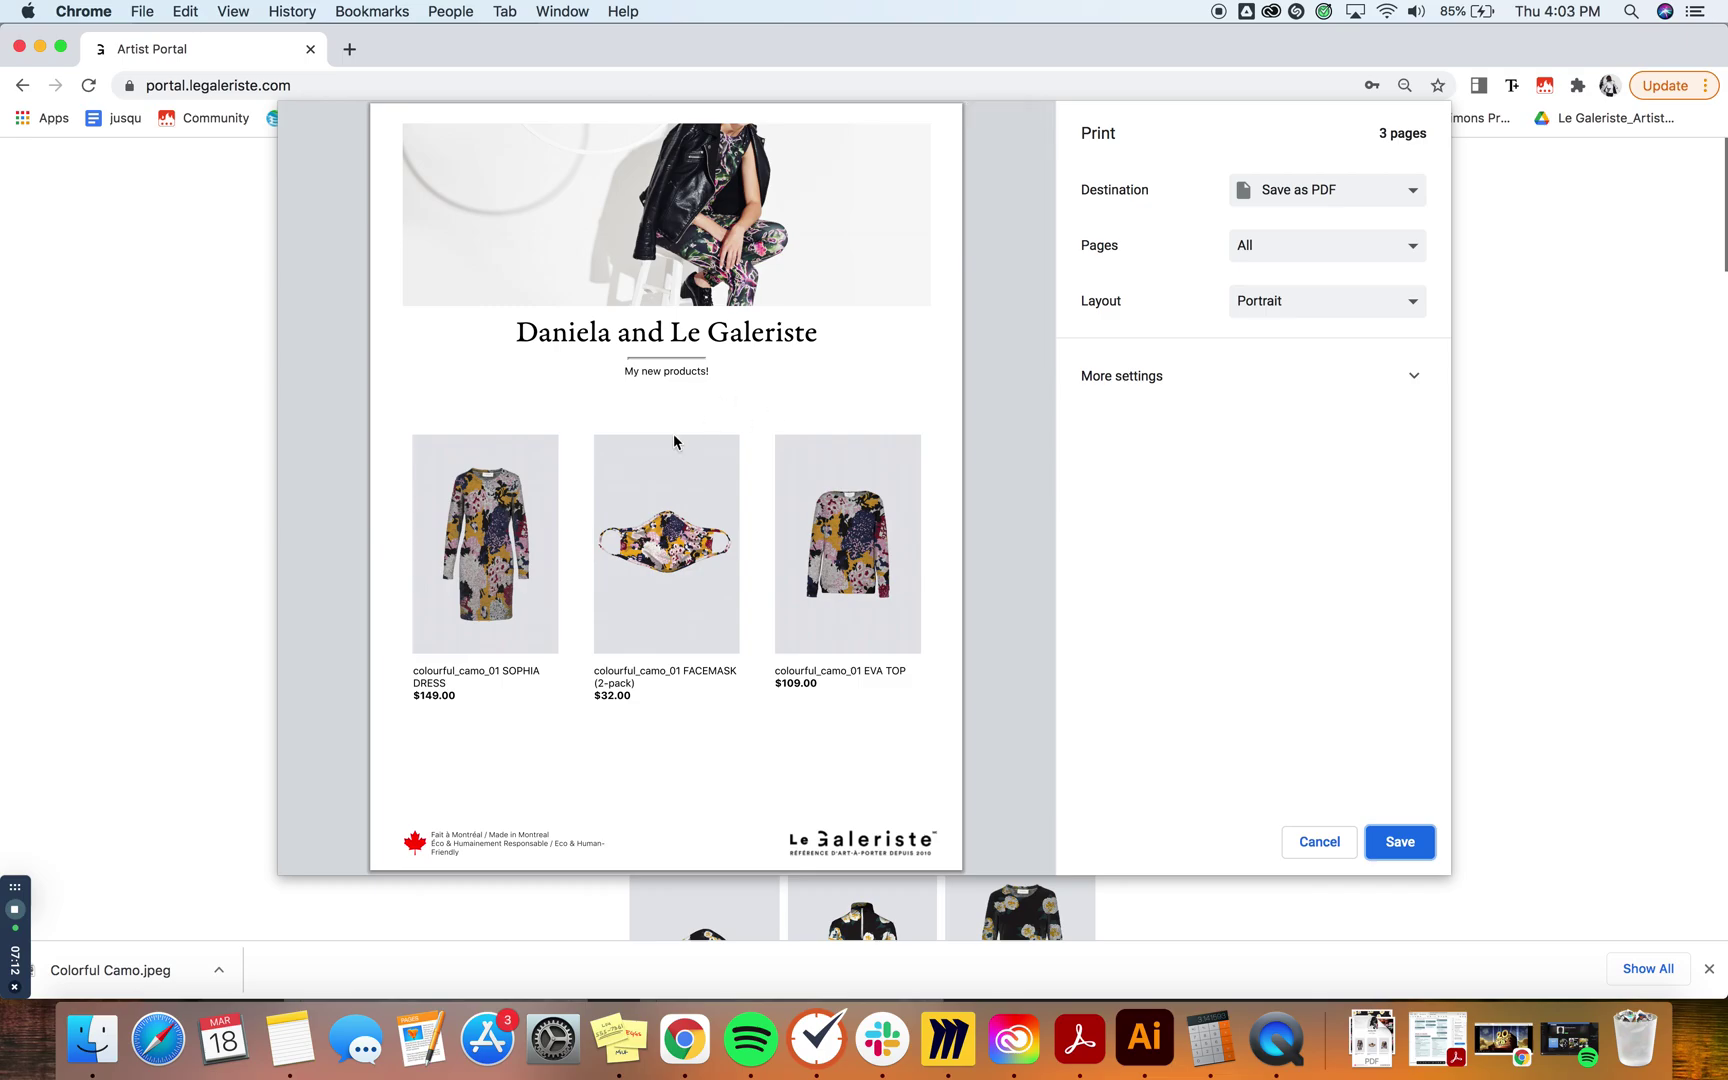
pyautogui.scroll(-4, 643, 647)
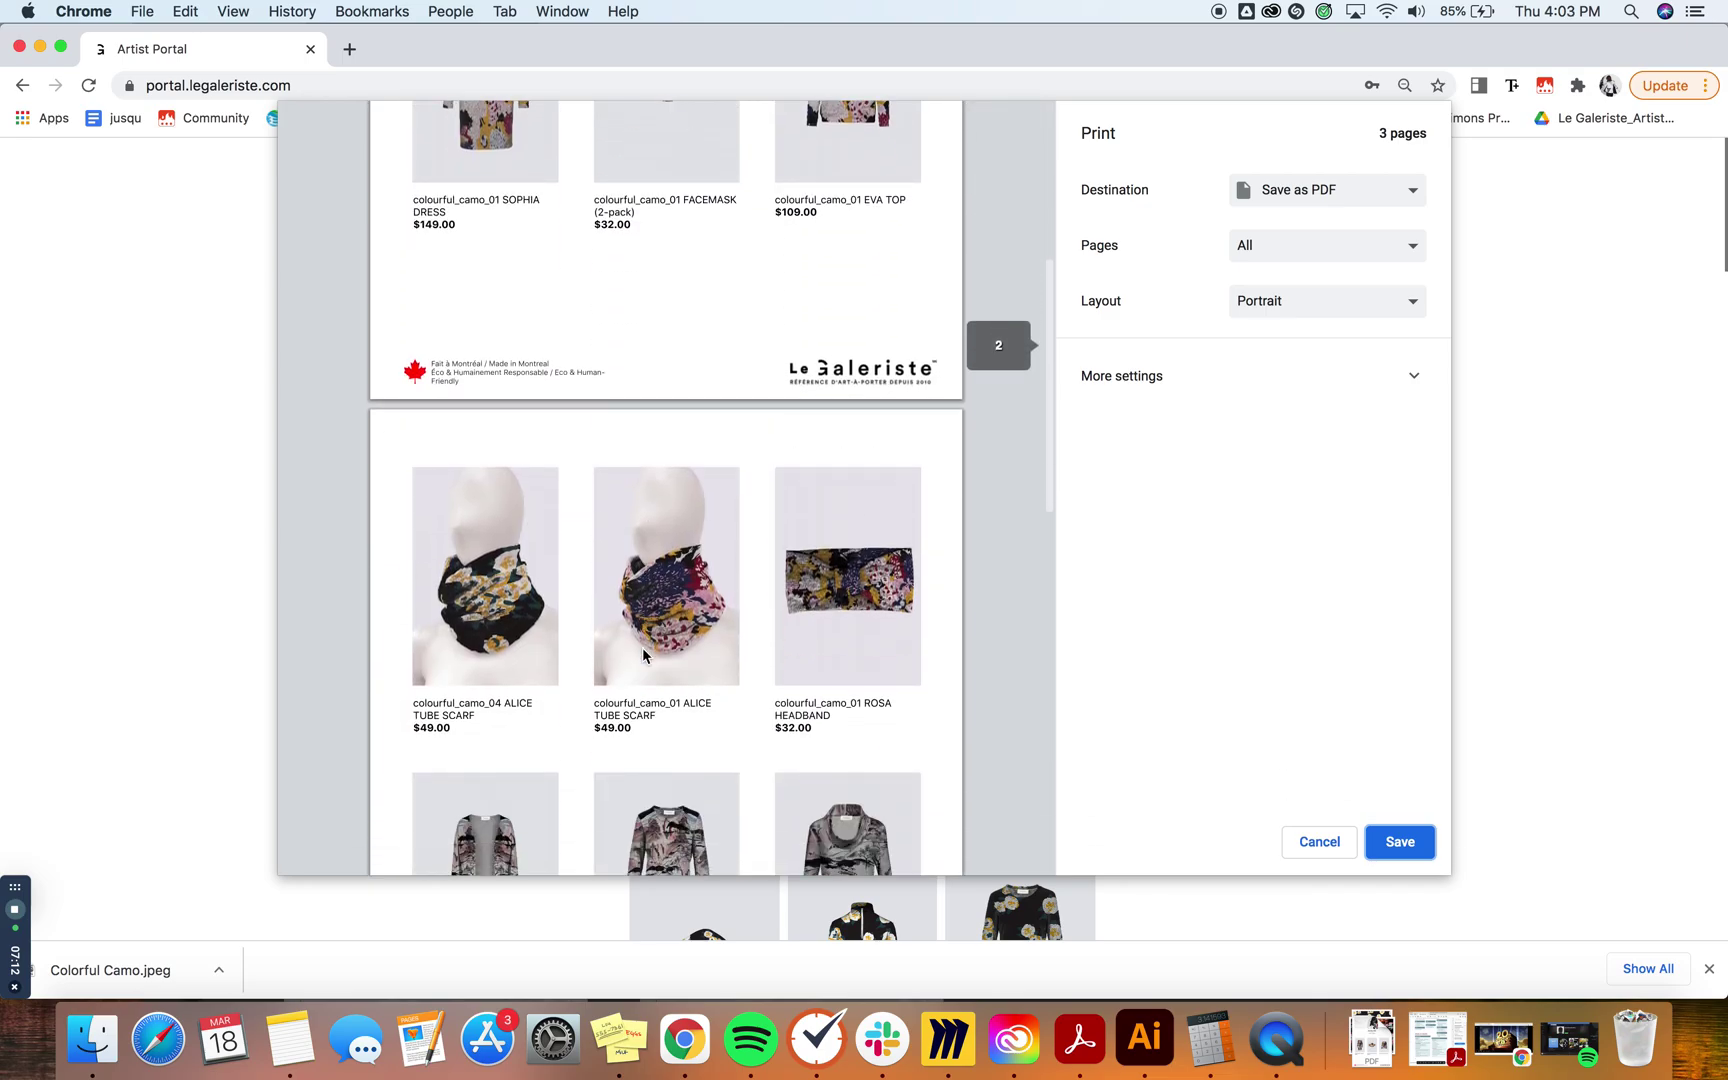
pyautogui.scroll(-5, 672, 722)
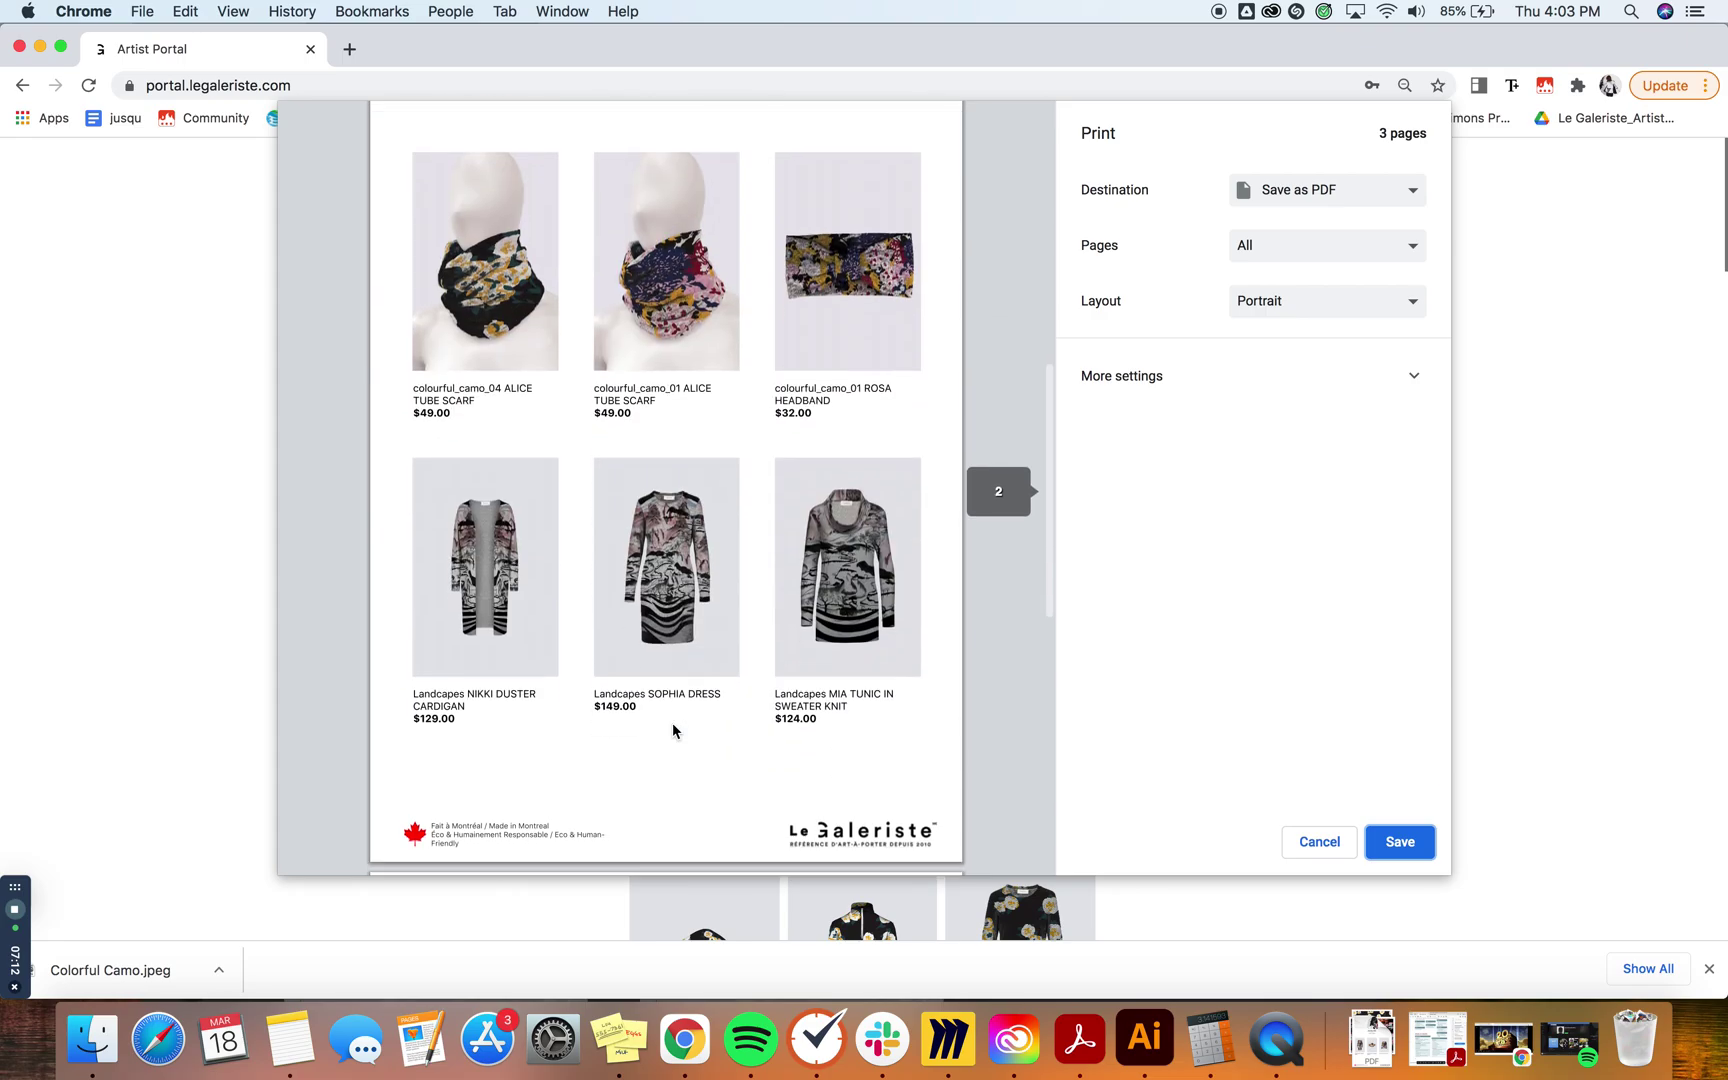
pyautogui.scroll(4, 562, 405)
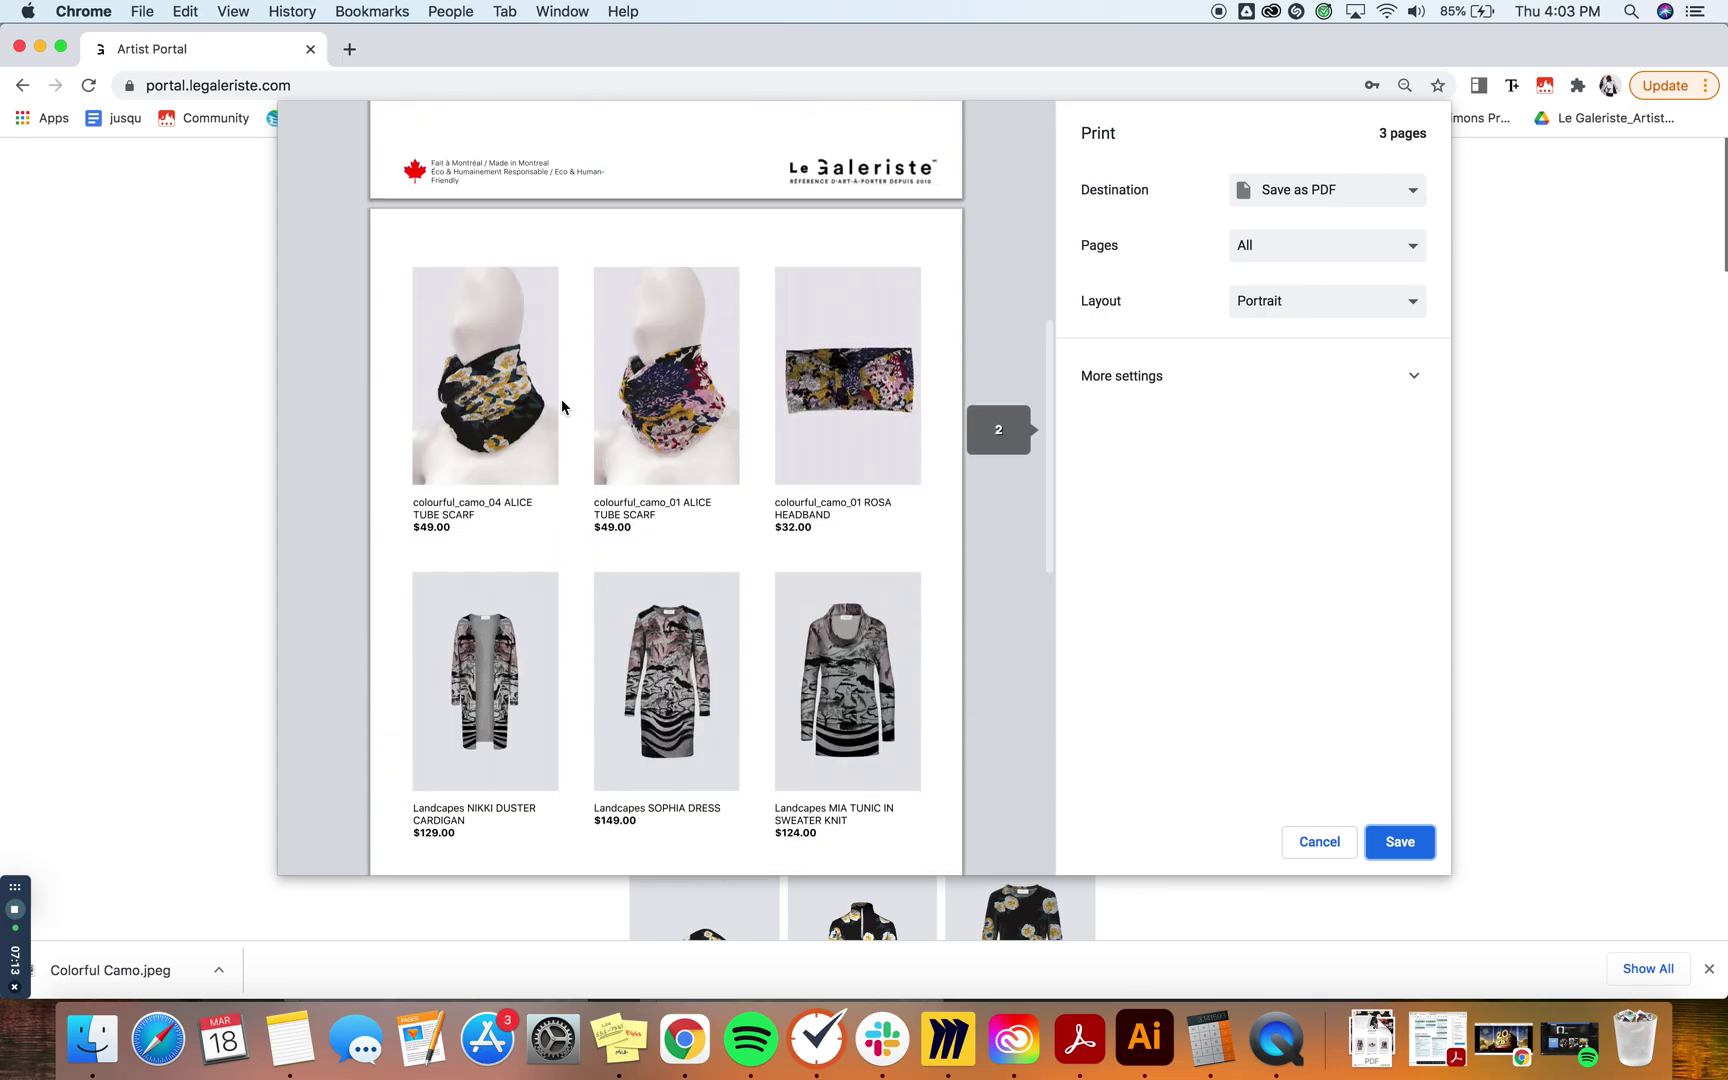
pyautogui.scroll(3, 865, 403)
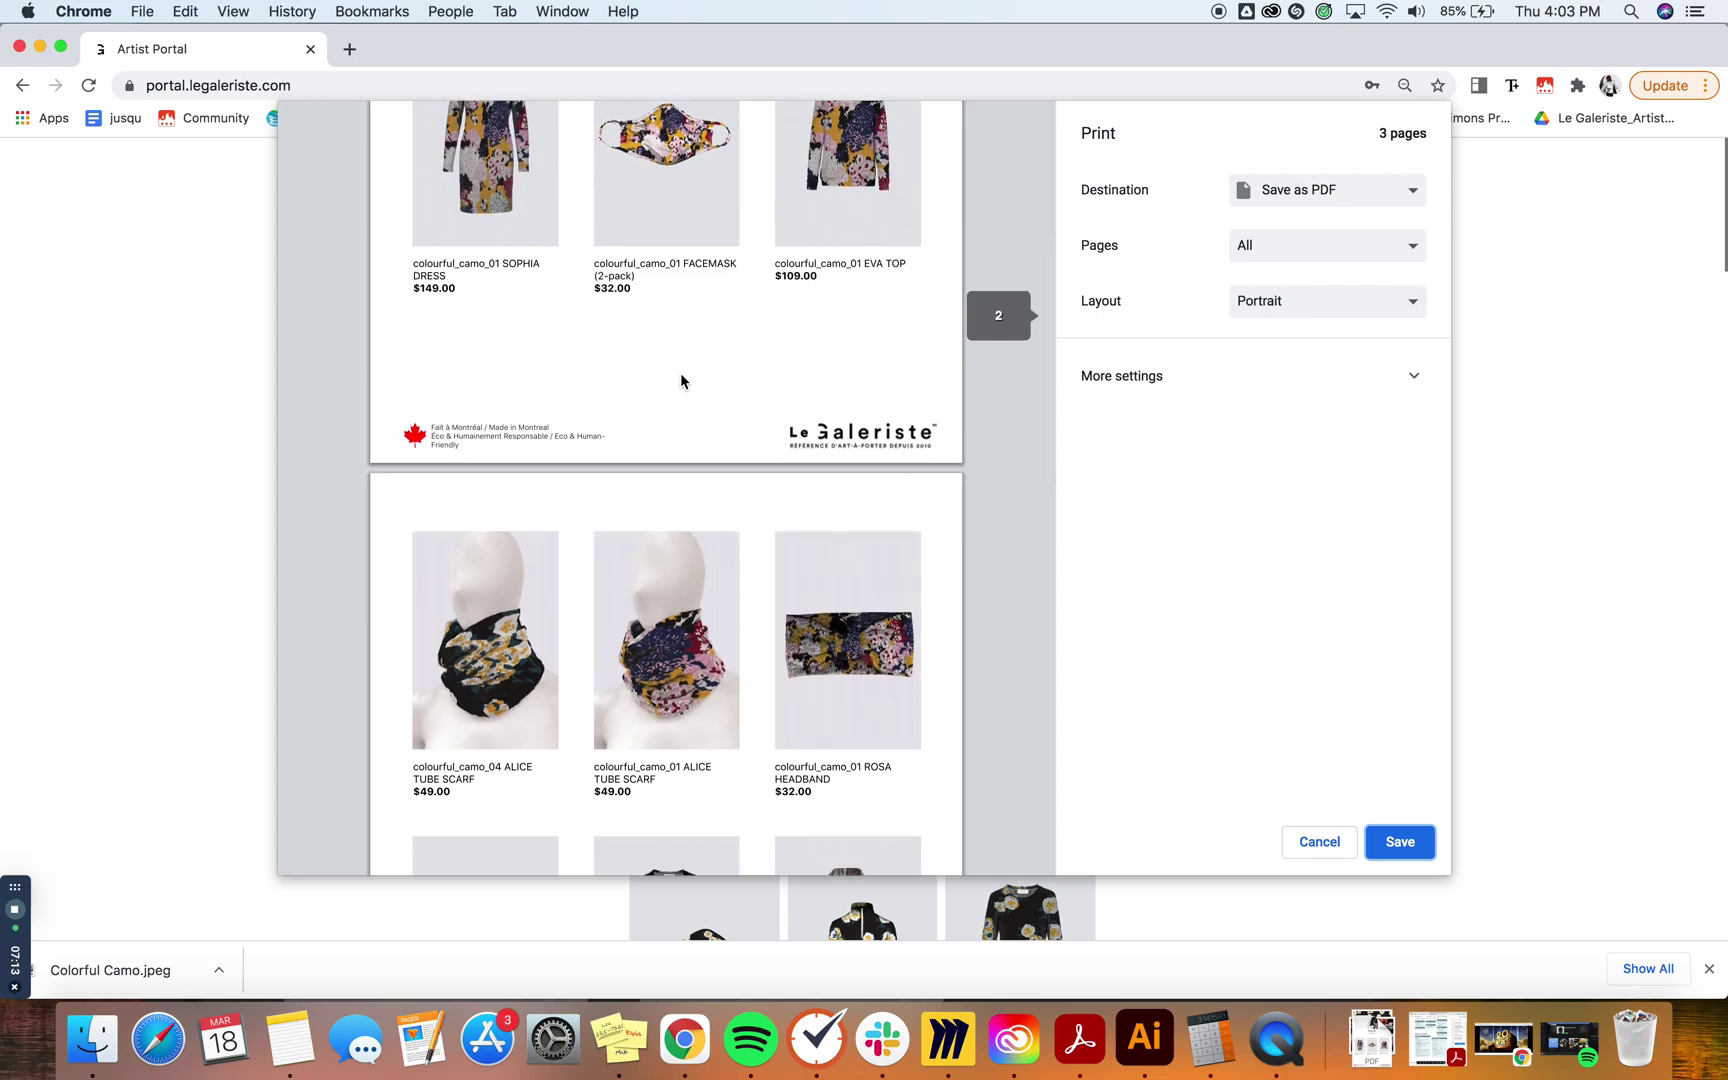
pyautogui.scroll(-3, 683, 380)
pyautogui.scroll(-3, 697, 640)
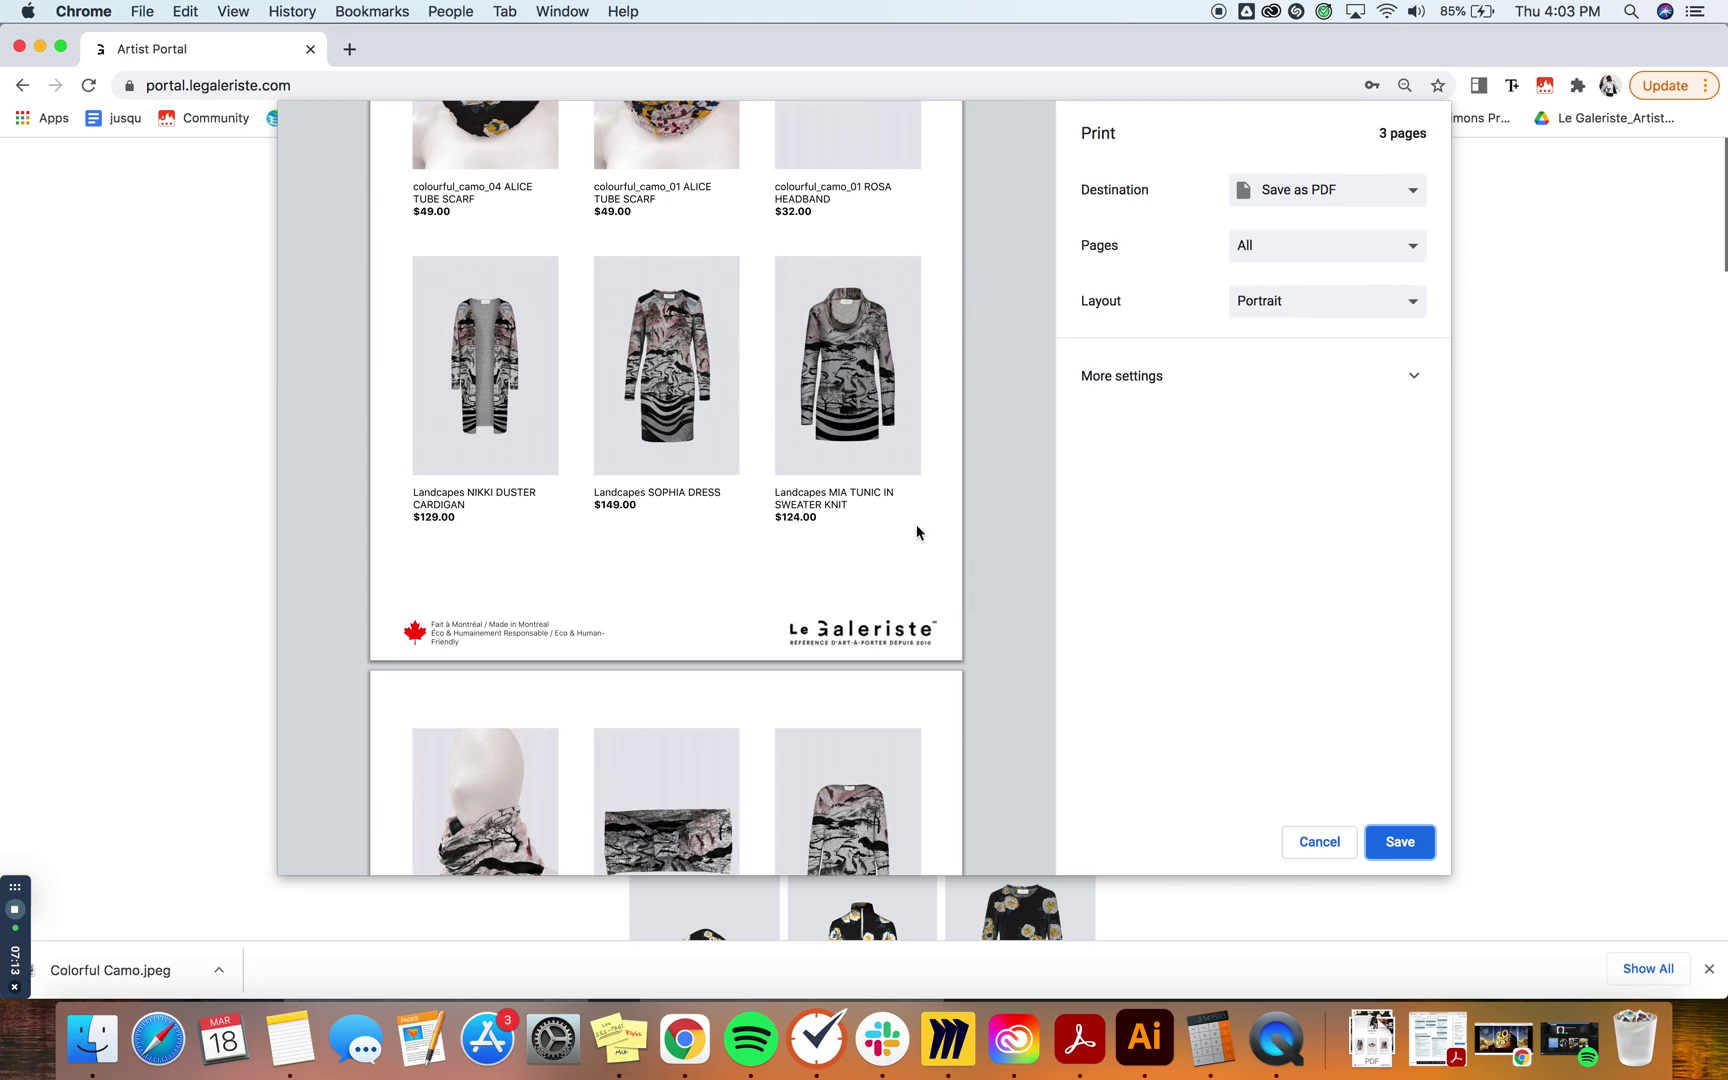
# Save the presentation with prices as a PDF in Downloads, replacing the existing Artist Portal.pdf.
pyautogui.click(1401, 836)
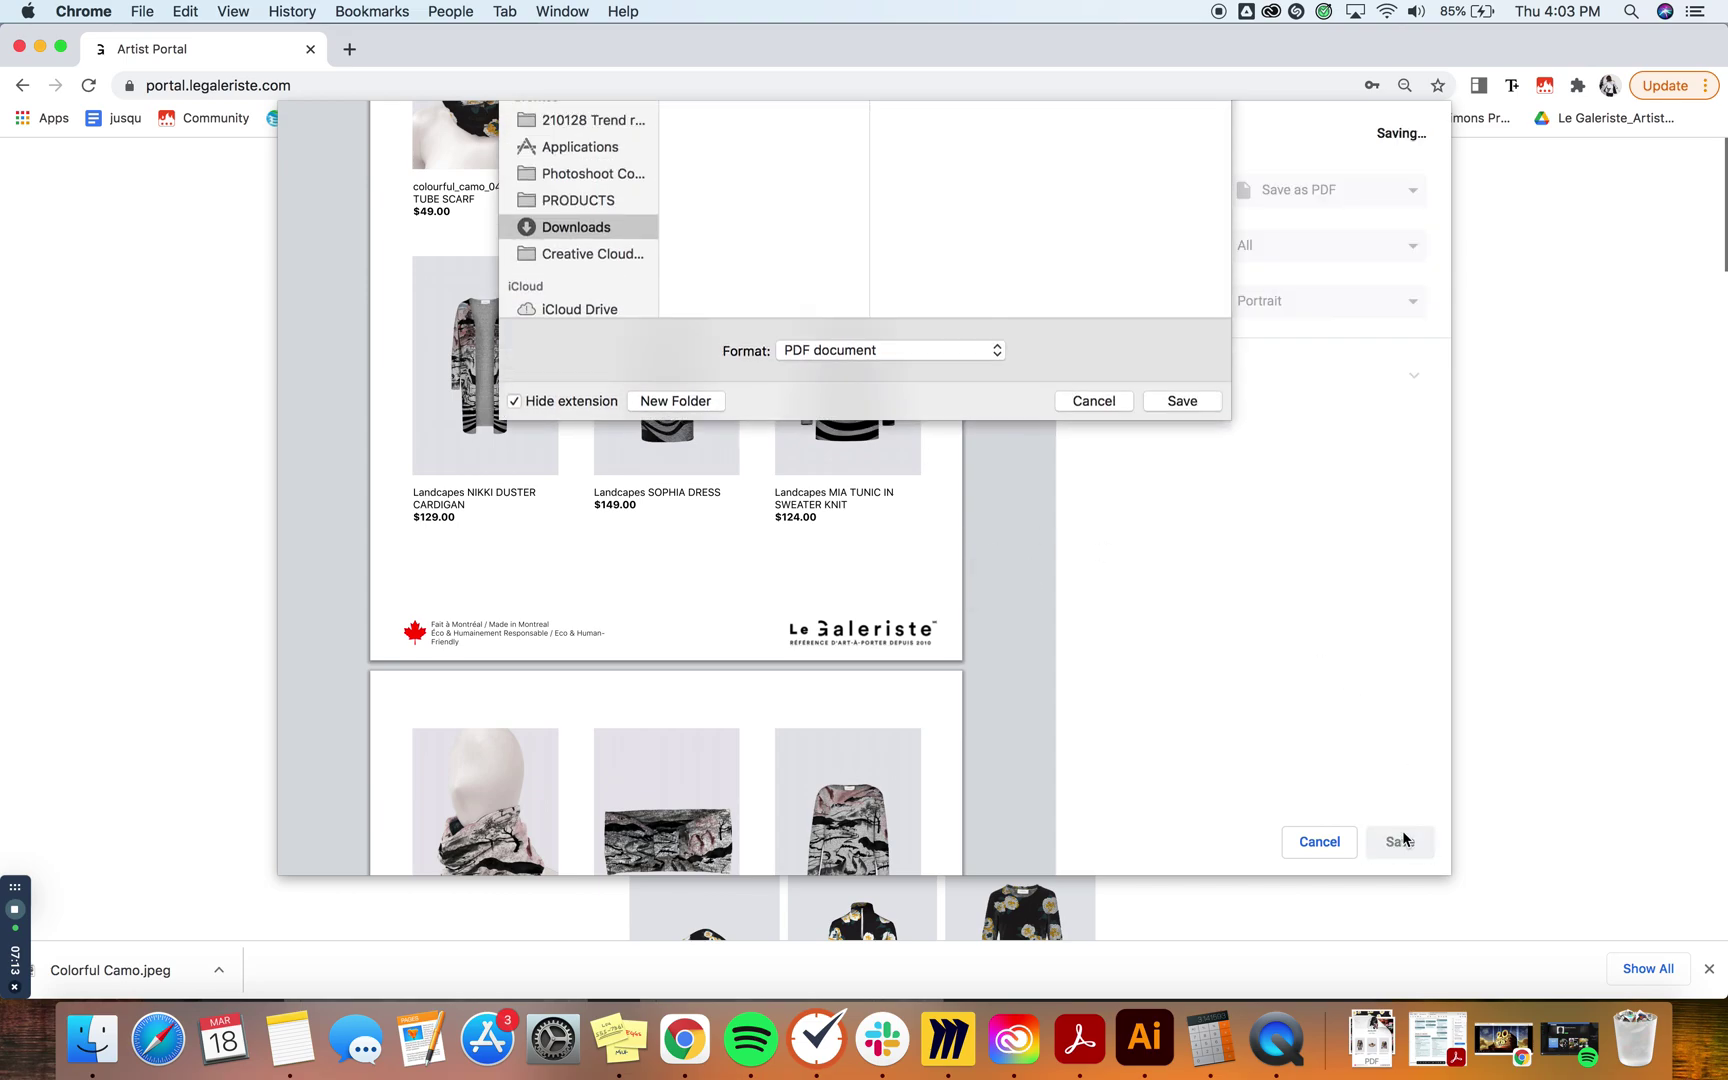
pyautogui.click(1192, 543)
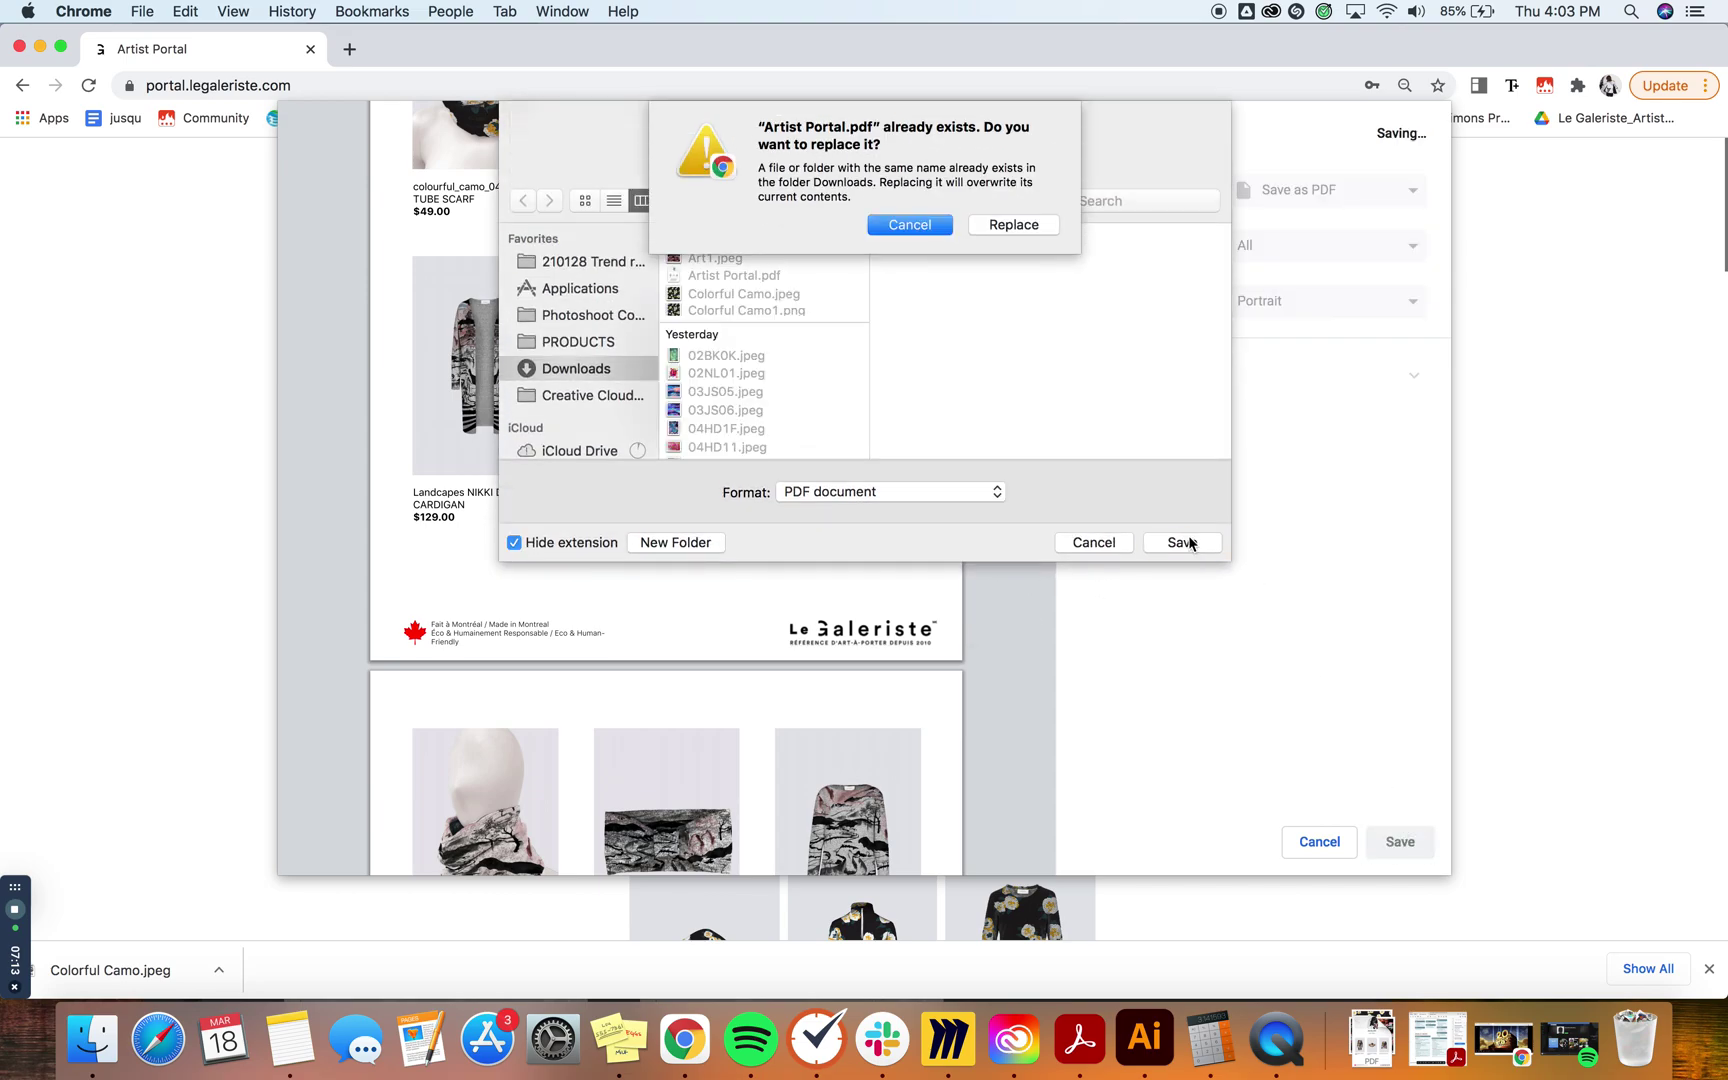
pyautogui.click(1024, 226)
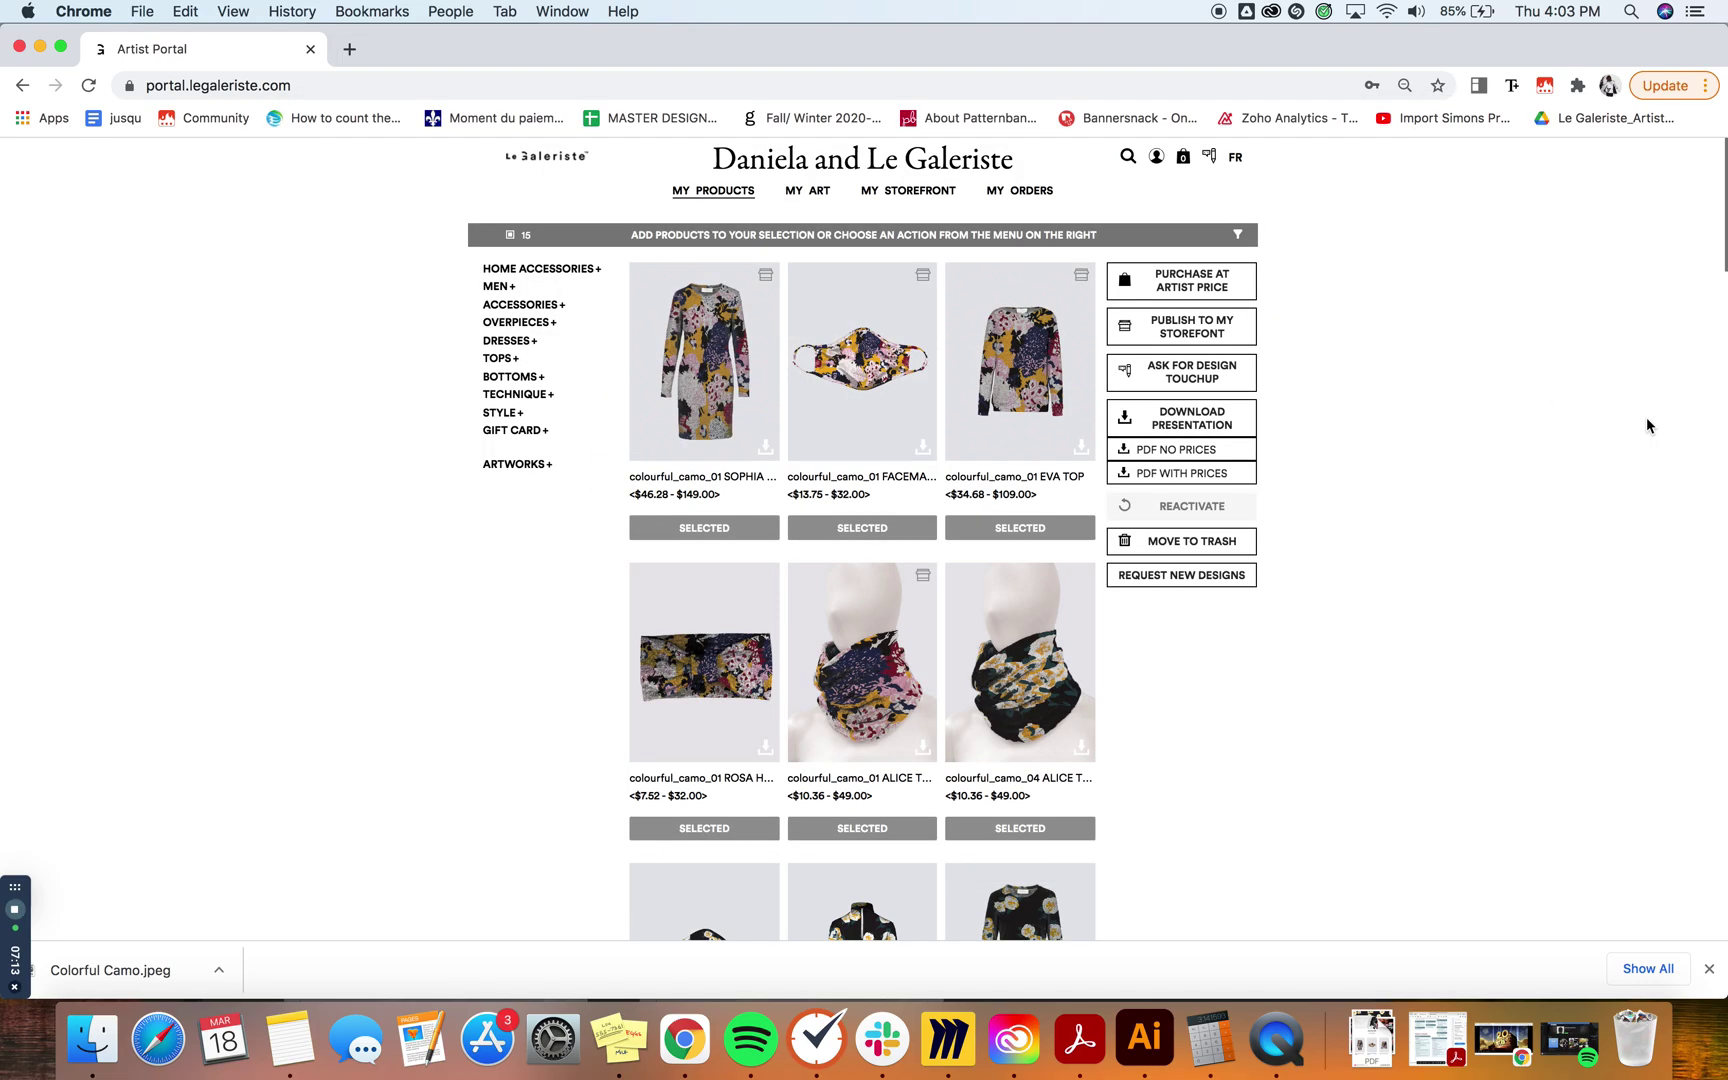
# View the storefront's heading and bio, and return to the products page.
pyautogui.click(933, 193)
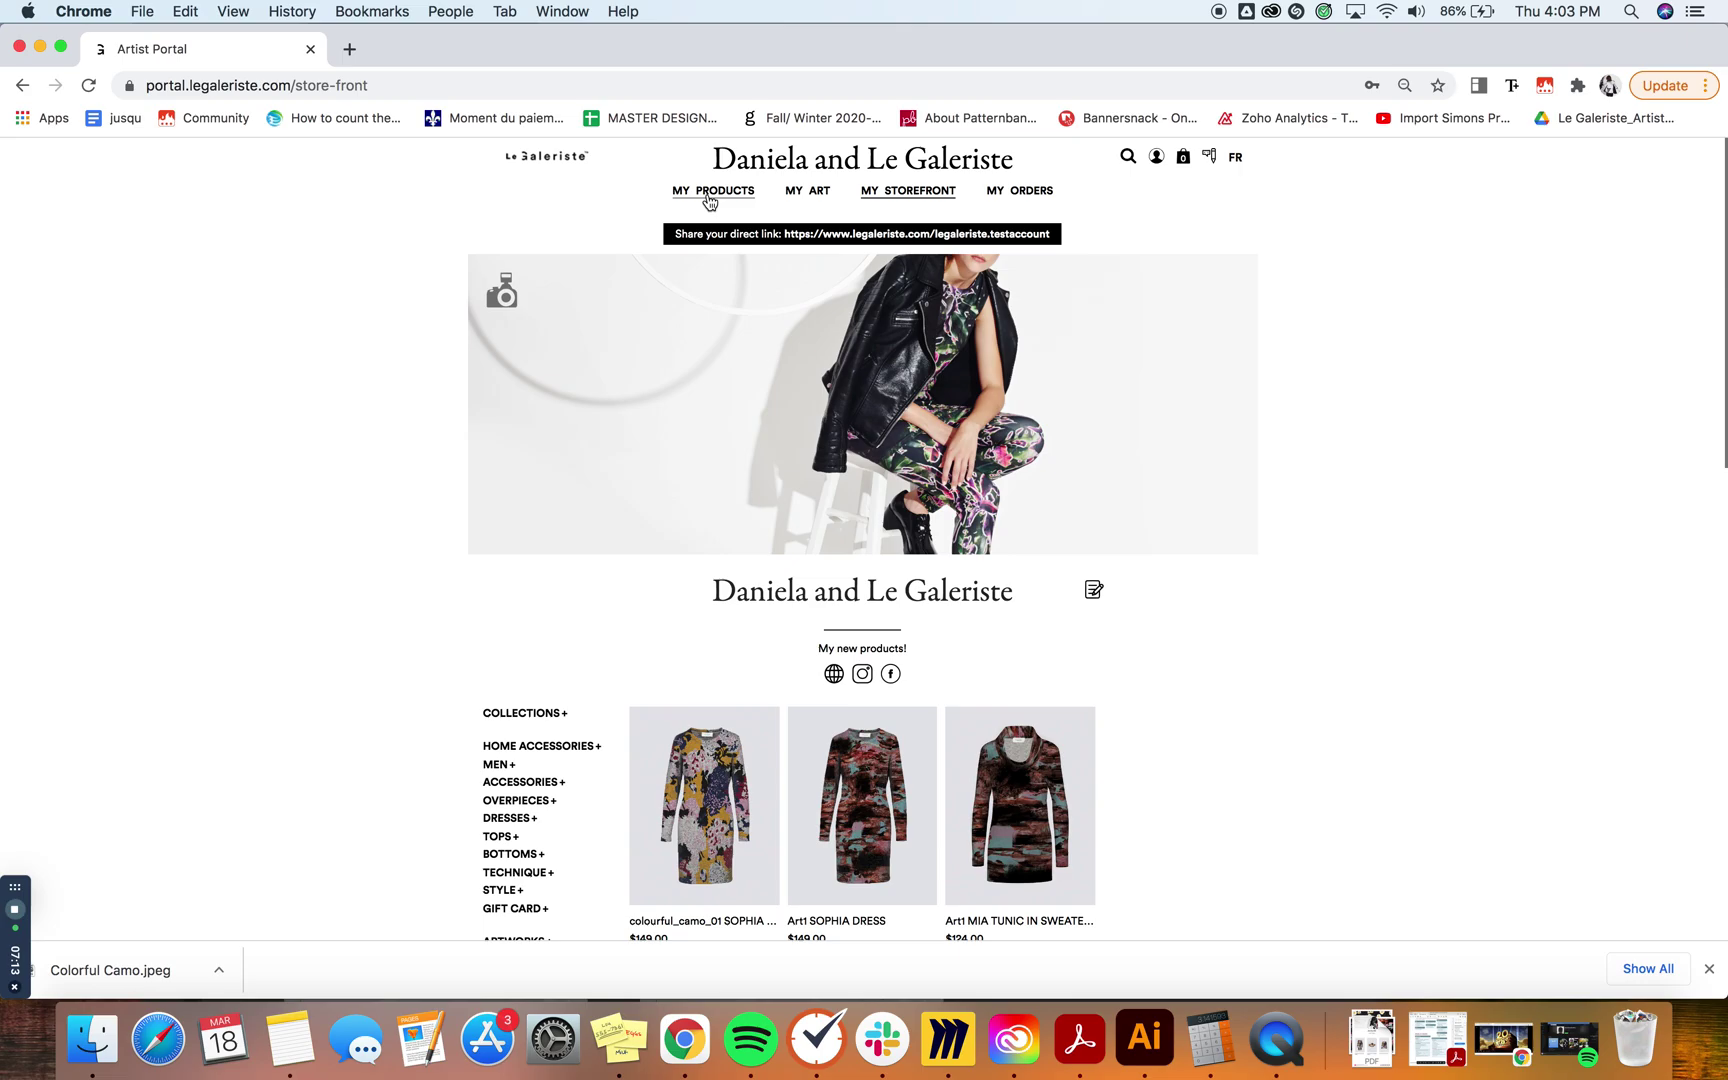
pyautogui.click(709, 199)
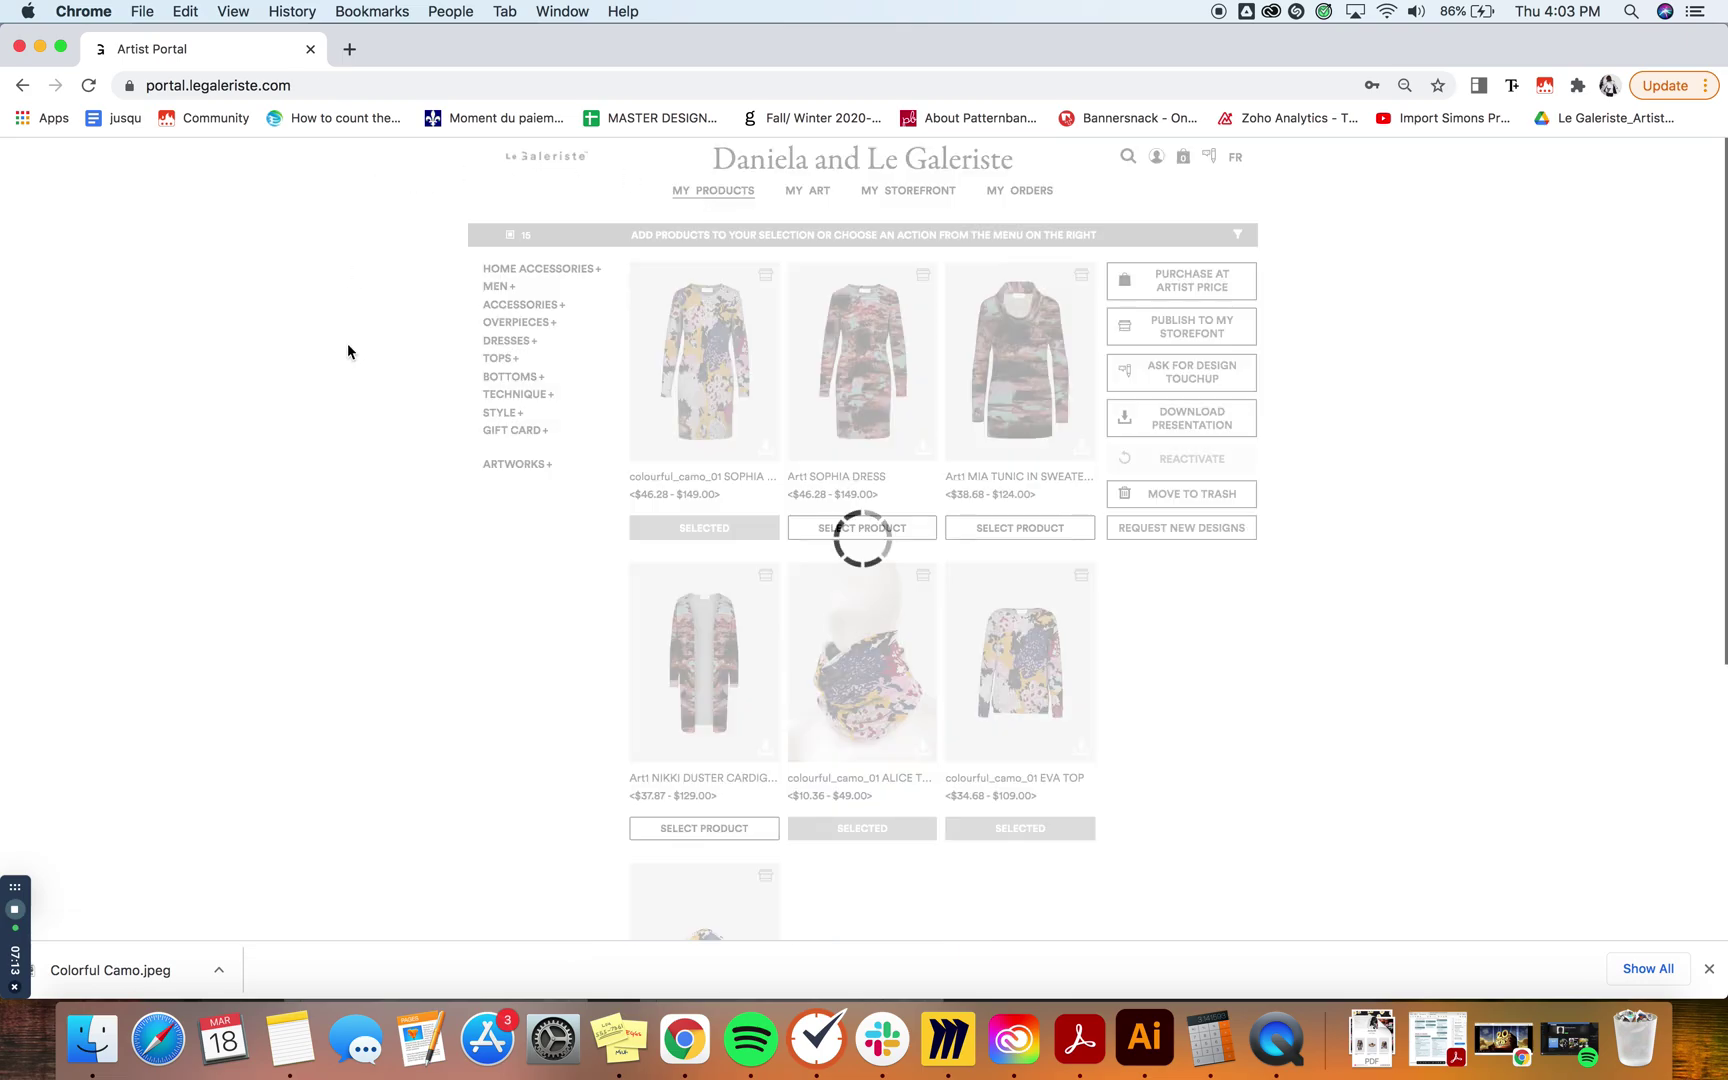